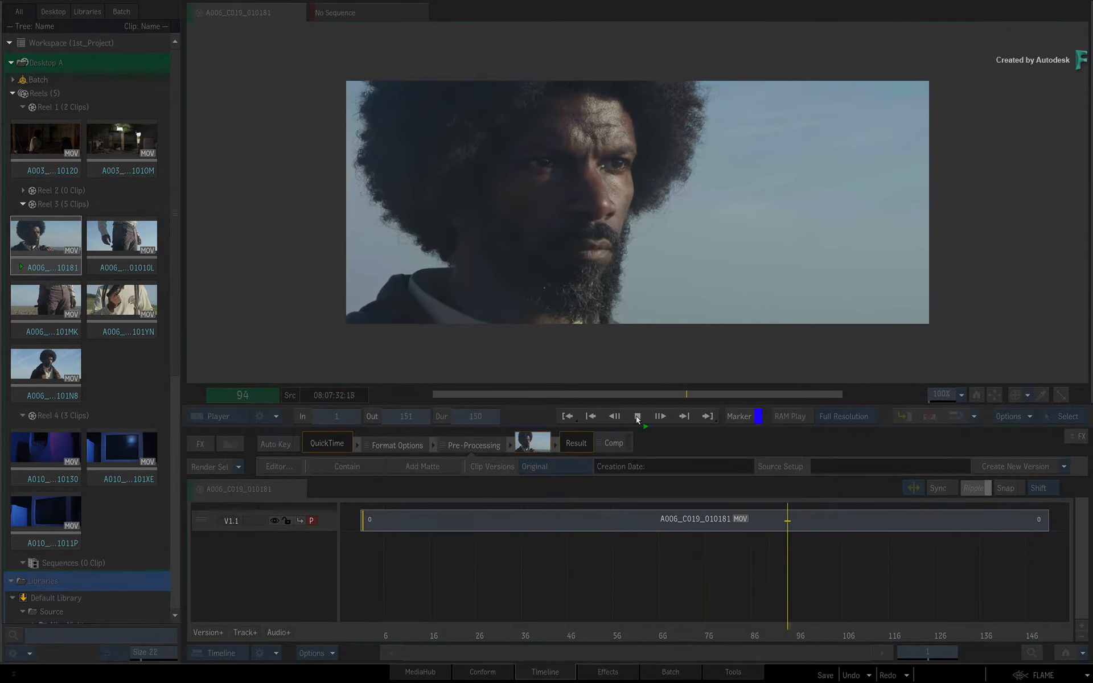
Step: Stop playback, load other Reel 3 clips for viewing, and return to A006_C019_010181 scrubbed to frame 79
left_click(637, 416)
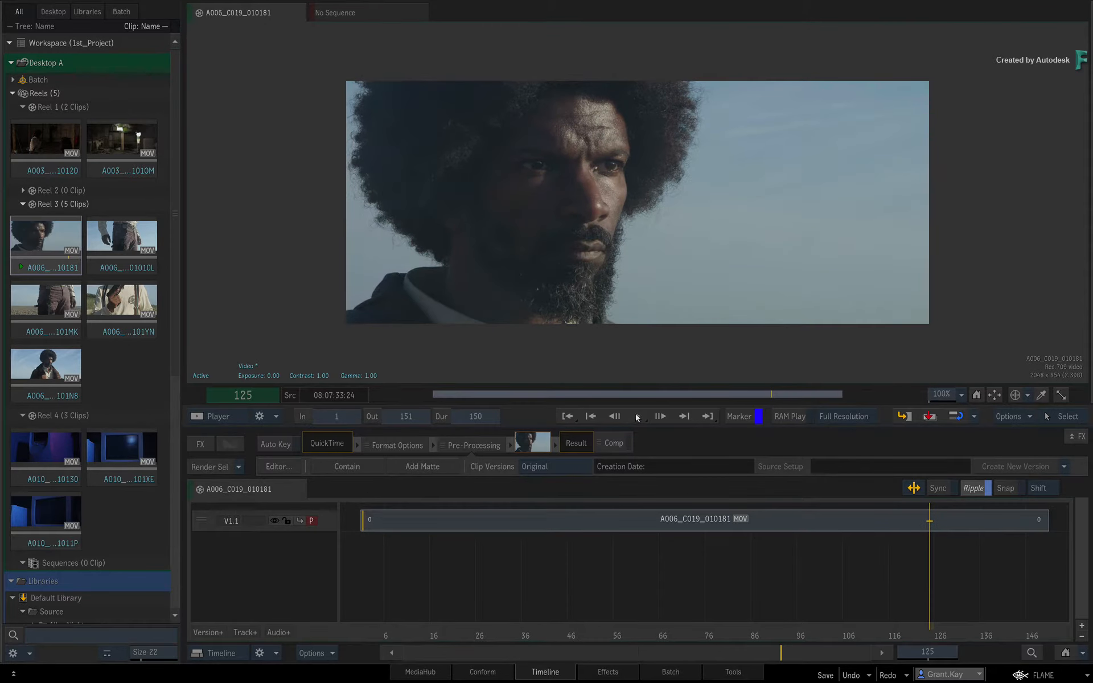
left_click(139, 251)
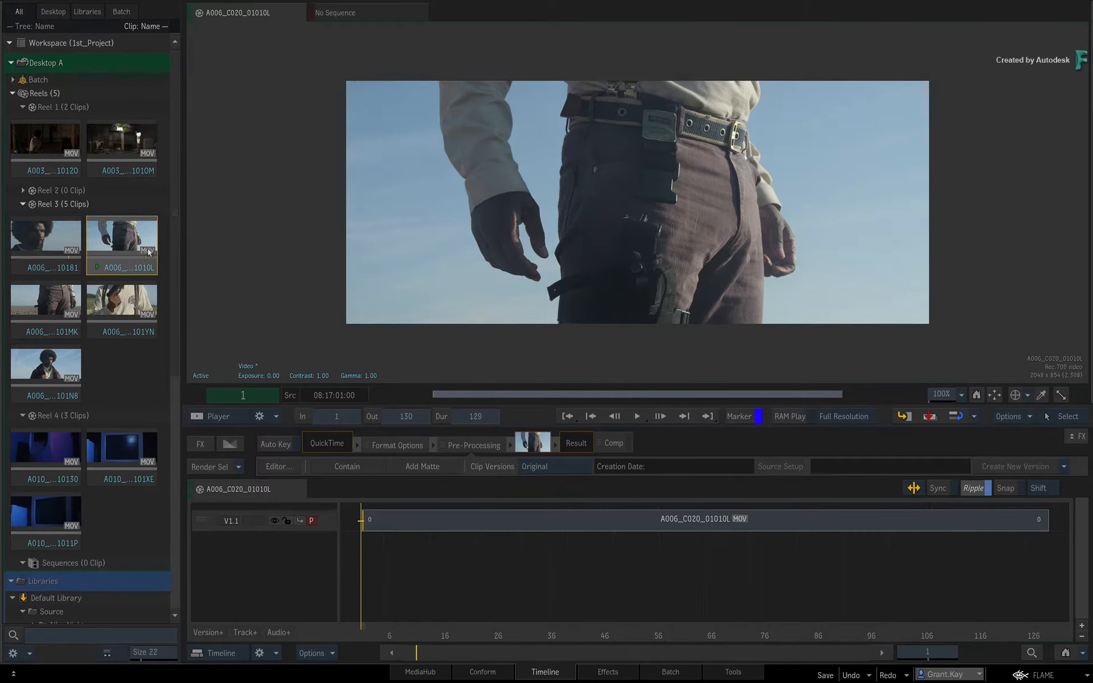
left_click(130, 298)
left_click(36, 236)
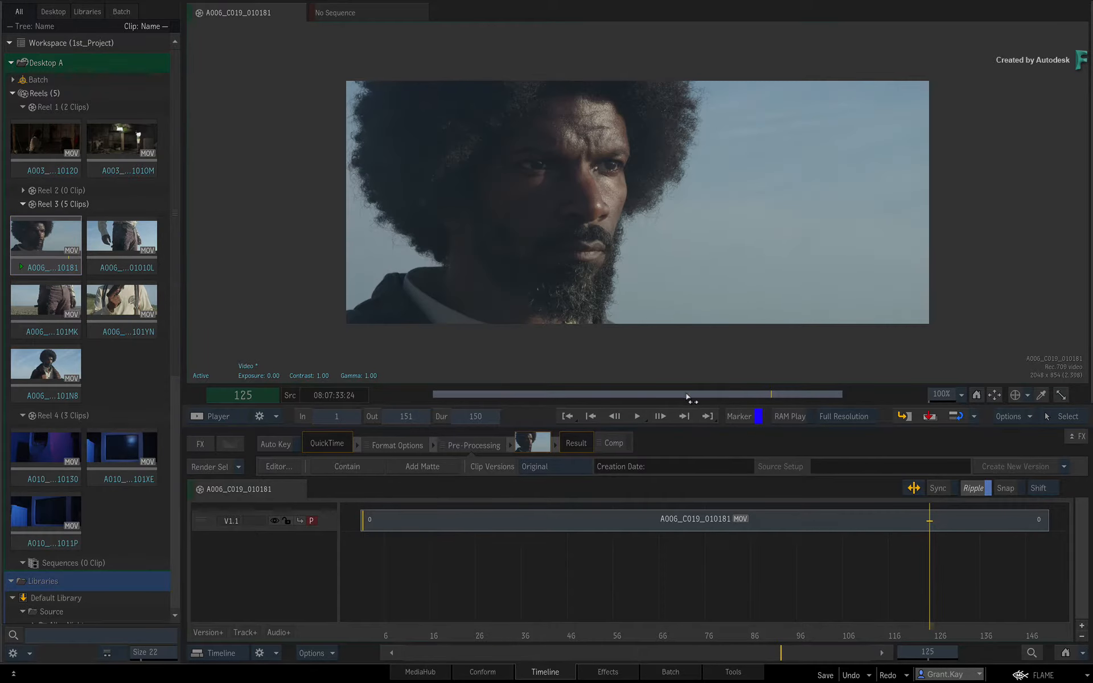
left_click_drag(691, 395, 618, 360)
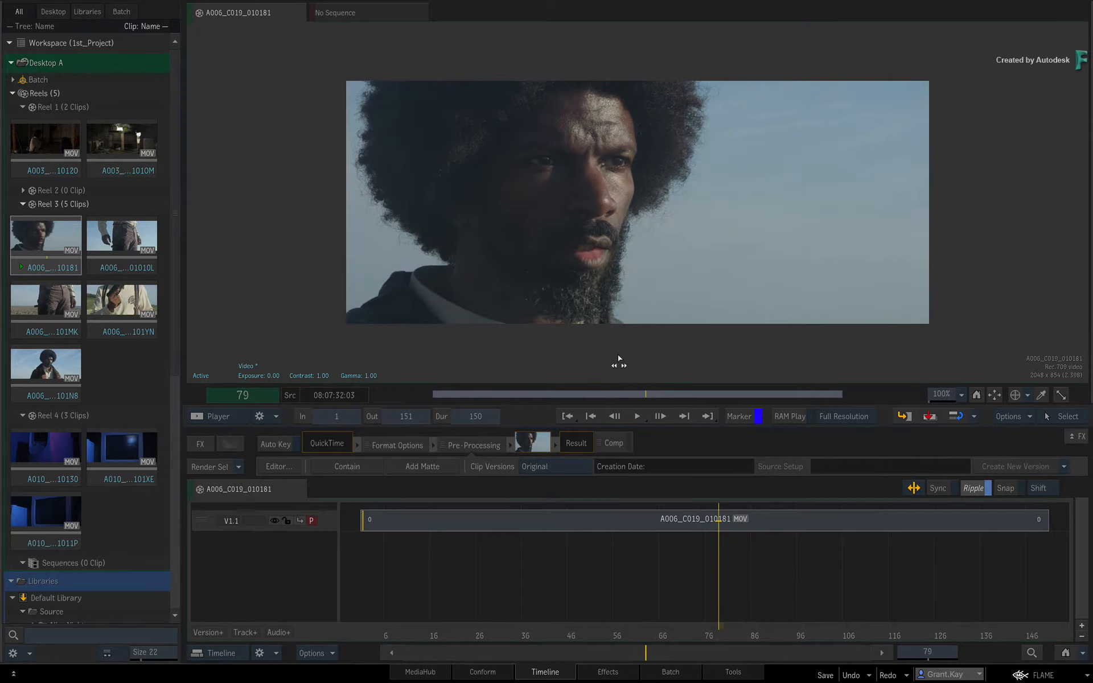
Step: Check the player's playback options, choosing Normal, and scrub A006_C019_010181 to frame 75
right_click(639, 417)
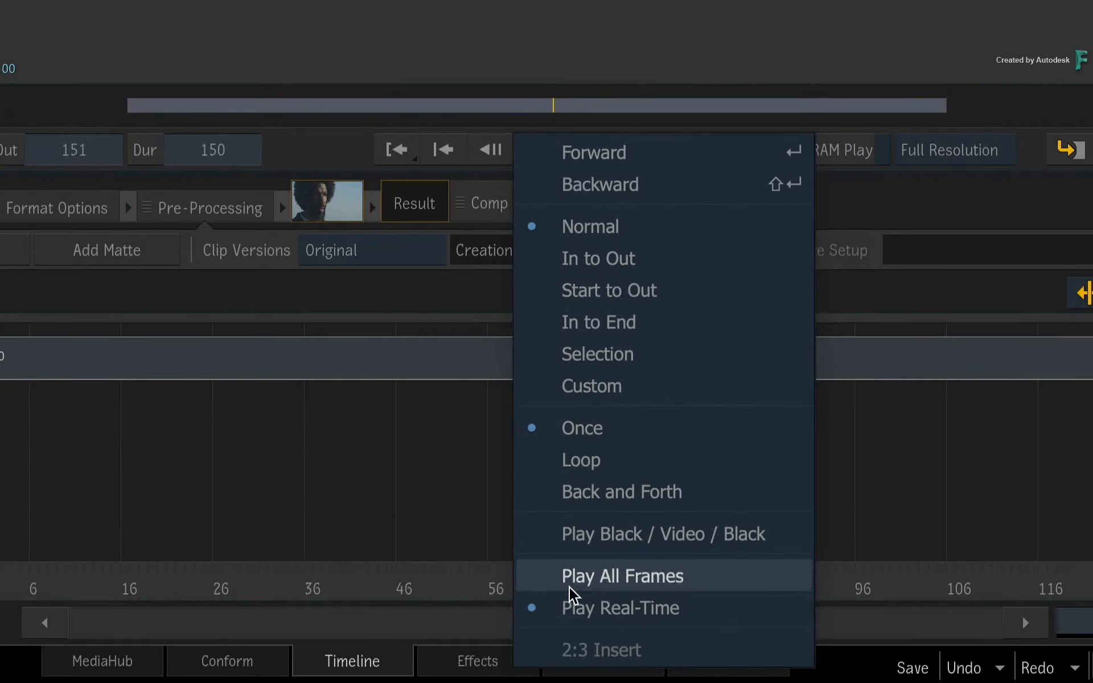
left_click(628, 228)
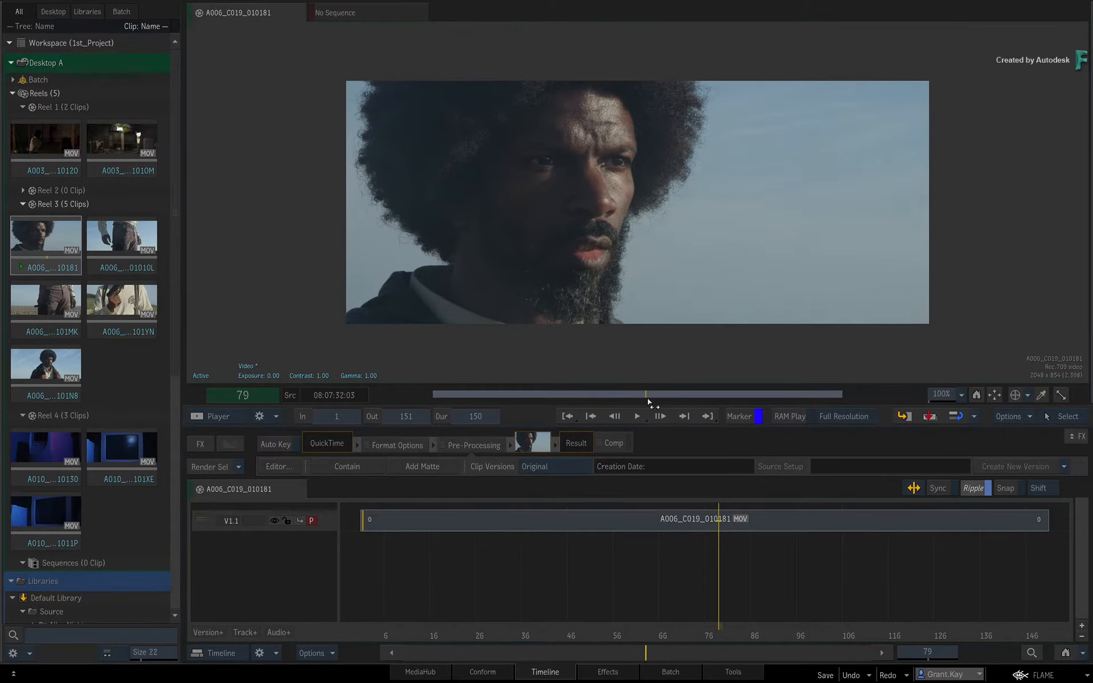
mouse_move(649, 402)
left_mouse_down()
mouse_move(552, 386)
mouse_move(642, 397)
mouse_move(632, 391)
left_mouse_up()
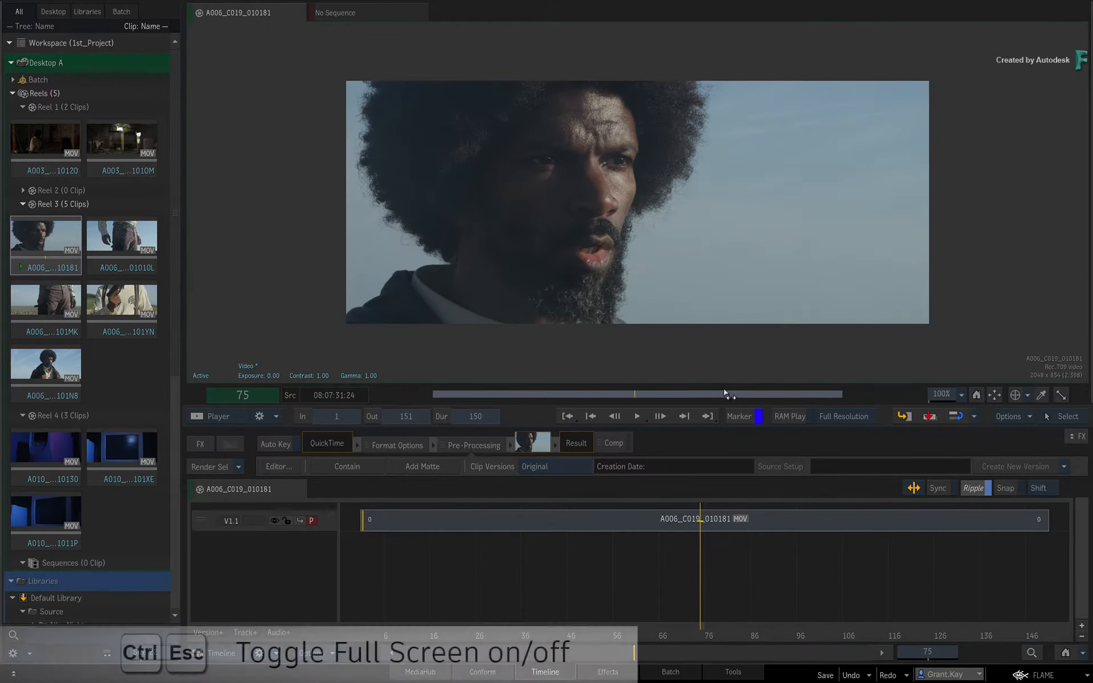
Step: Play the A006_C019_010181 clip in full screen, exit full screen, and scrub back to frame 57
left_click(1062, 394)
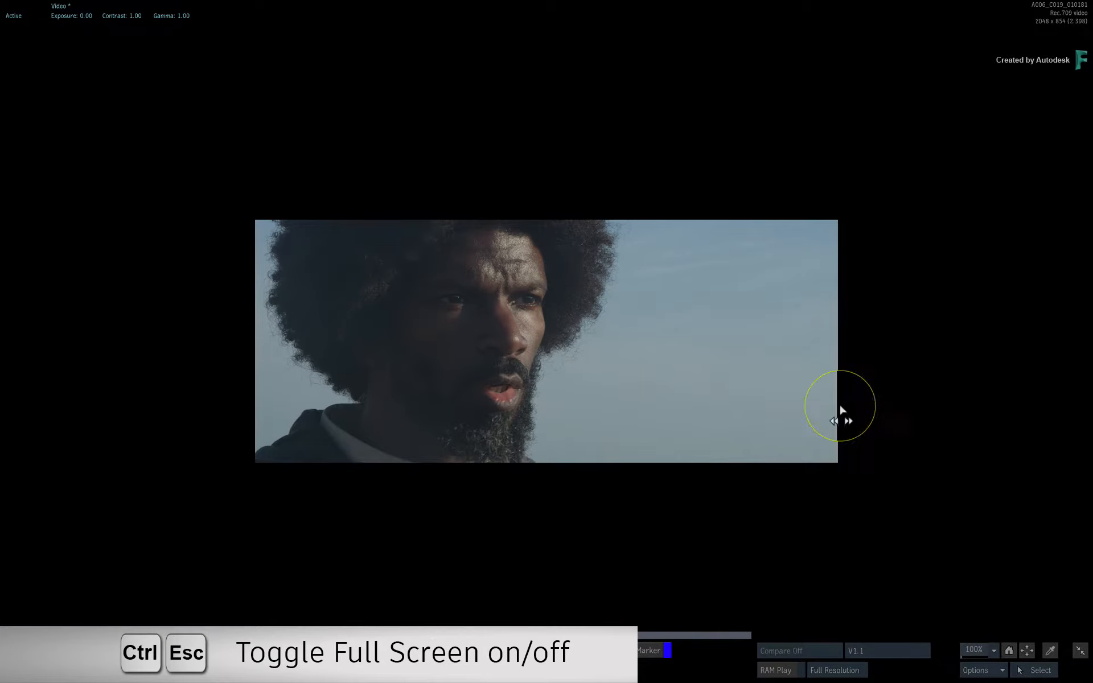
left_click(549, 651)
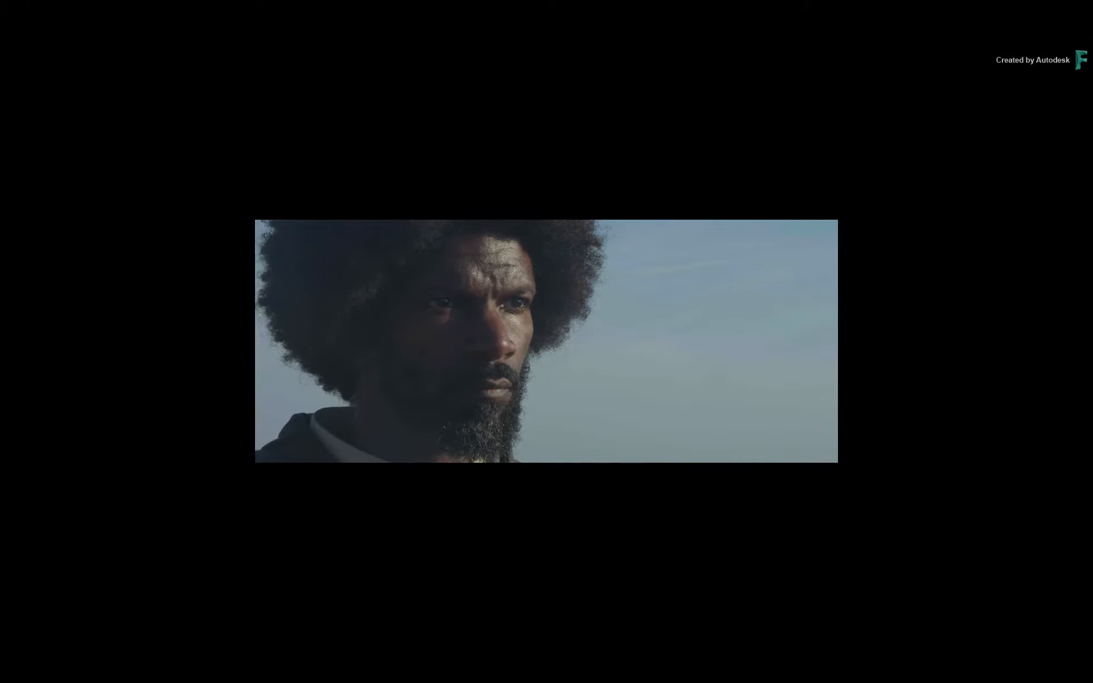
key("space")
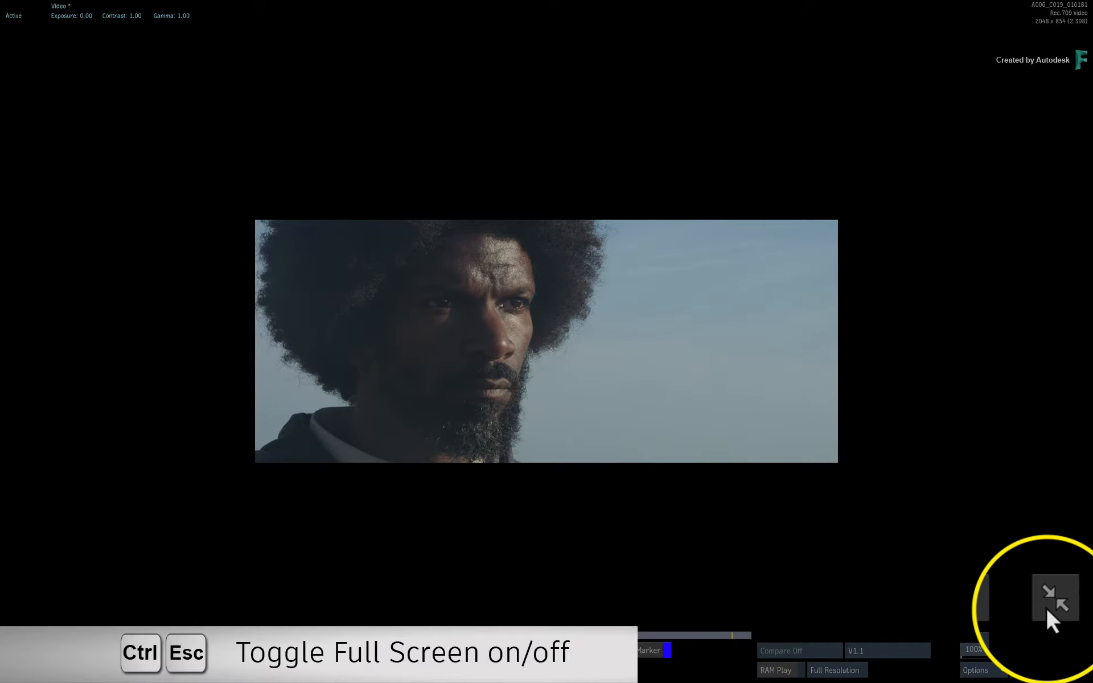
left_click(1080, 651)
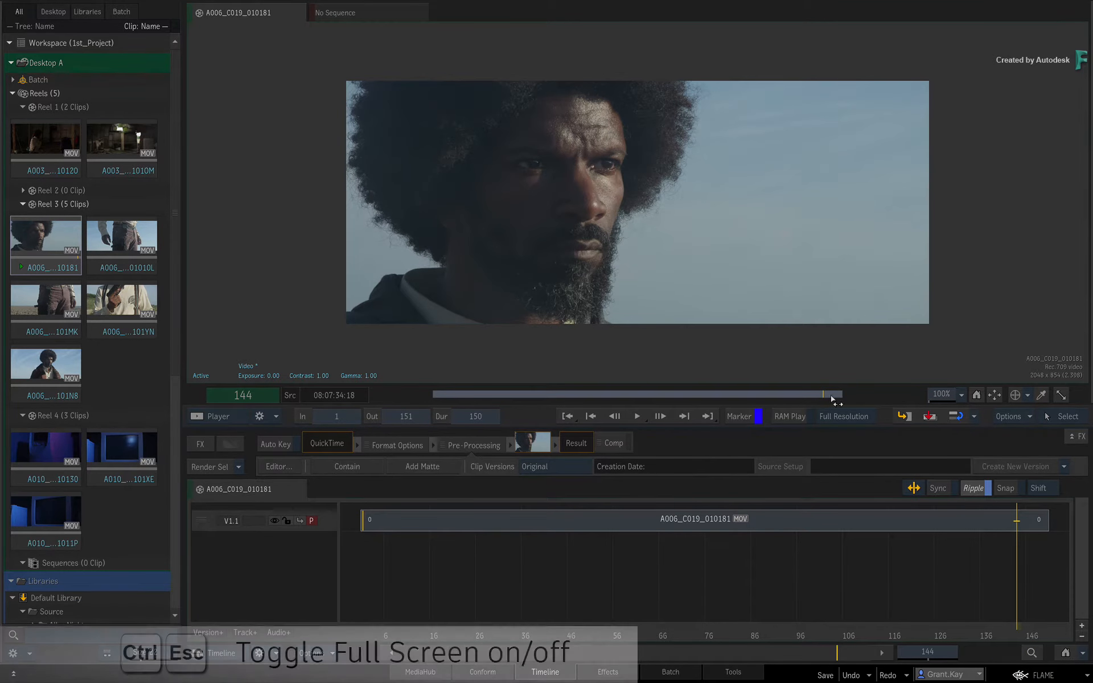
left_click_drag(828, 394, 586, 376)
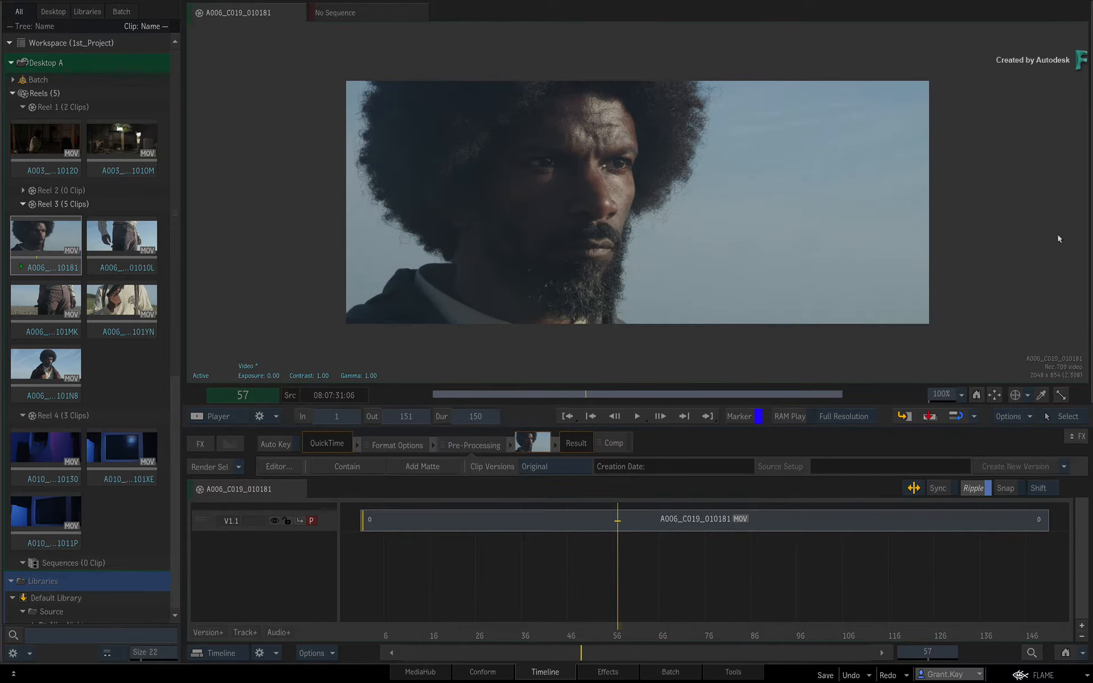
Step: Switch from the player to the Desktop Reels view and slide Reel 3 along to show its last clip
mouse_move(1091, 235)
mouse_move(1, 147)
mouse_move(6, 216)
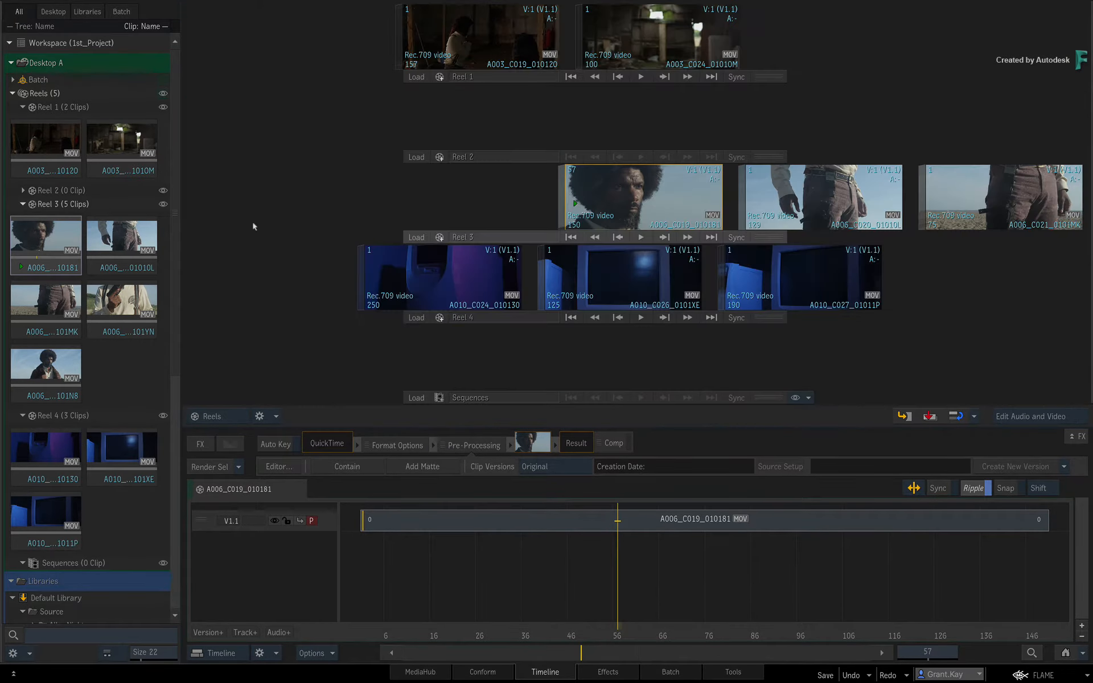
left_click_drag(986, 192, 566, 188)
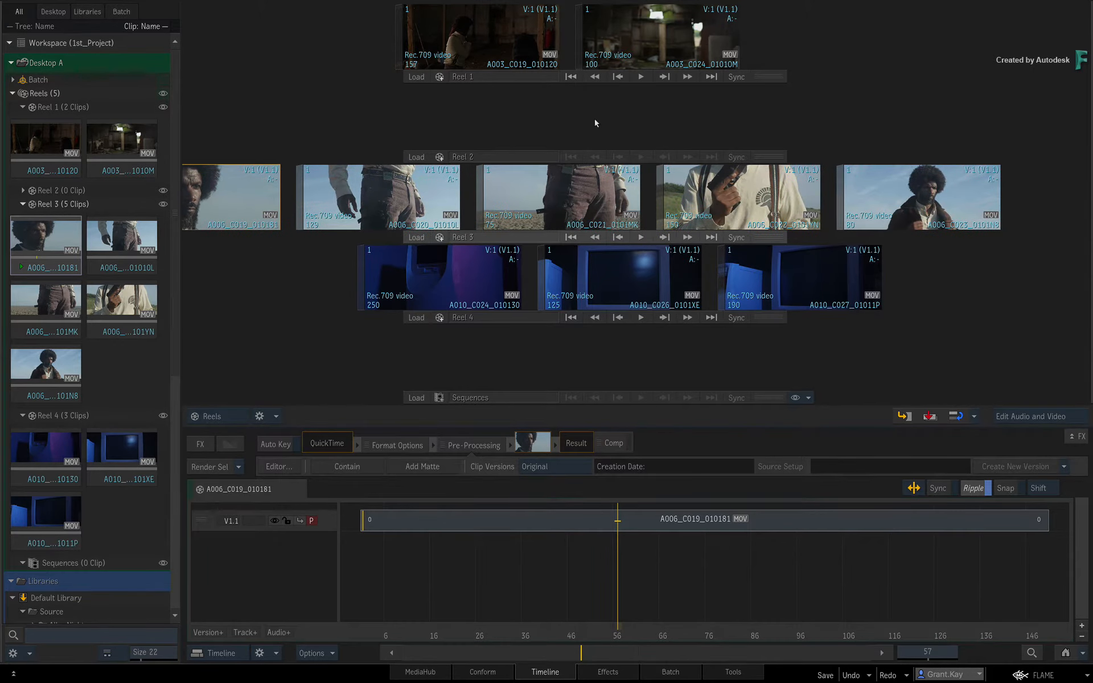
Step: Open Reel 1's A003_C024_01010M in the player, scrub it to frame 54, and compare it with A003_C019_010120
double_click(670, 40)
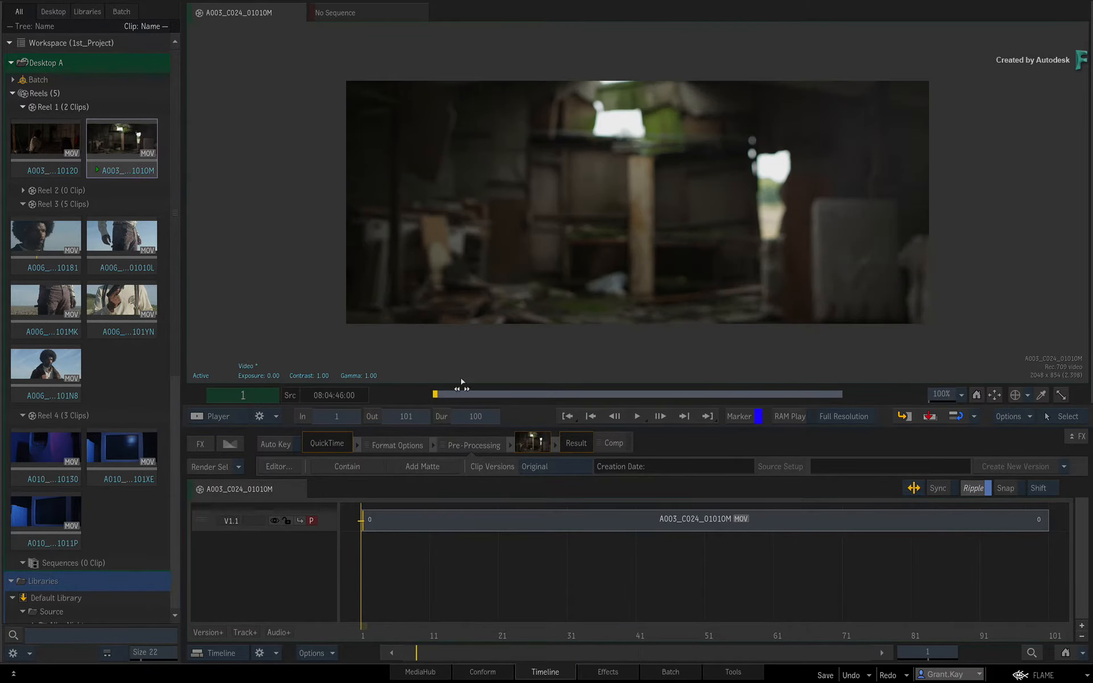
left_click_drag(439, 396, 652, 400)
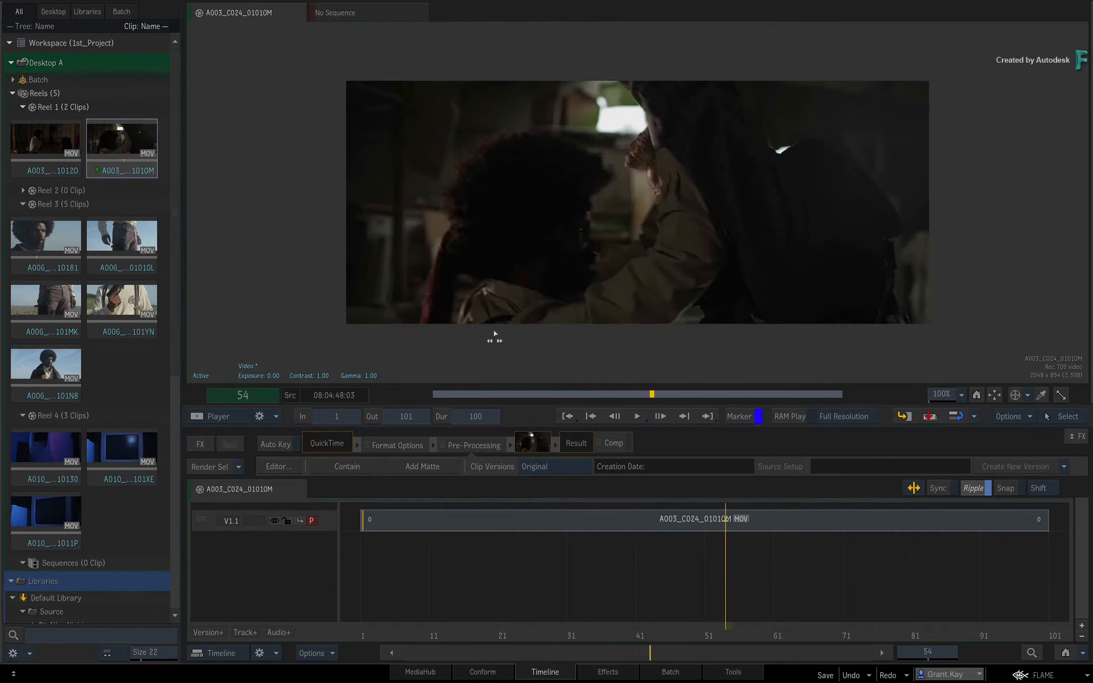
left_click(41, 137)
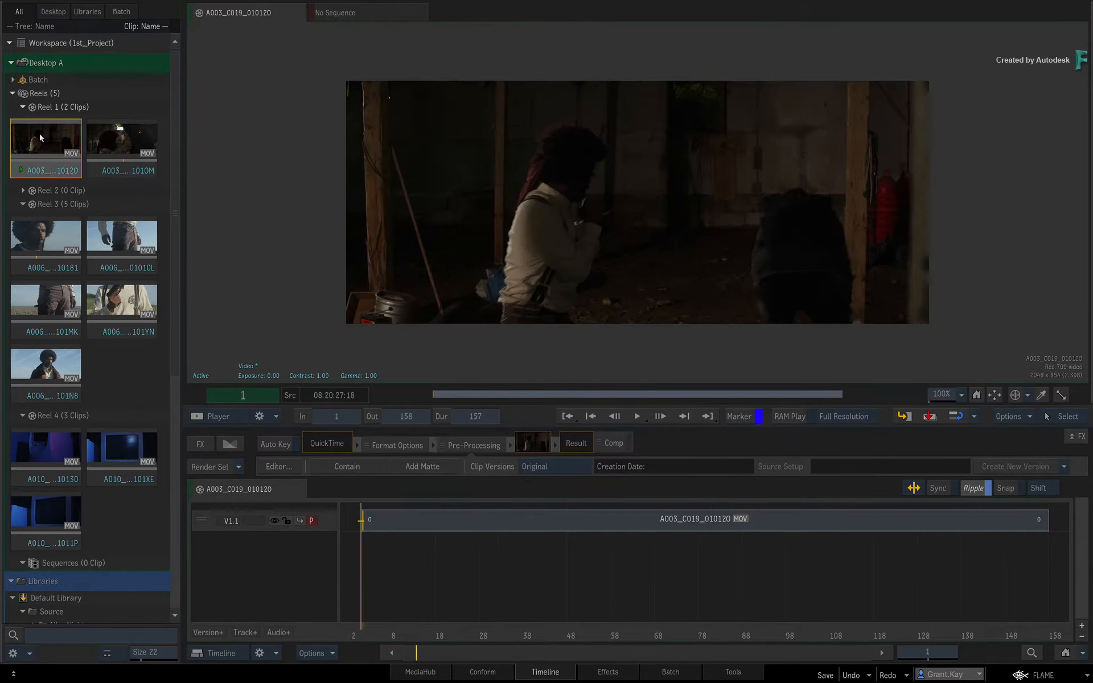
left_click(126, 144)
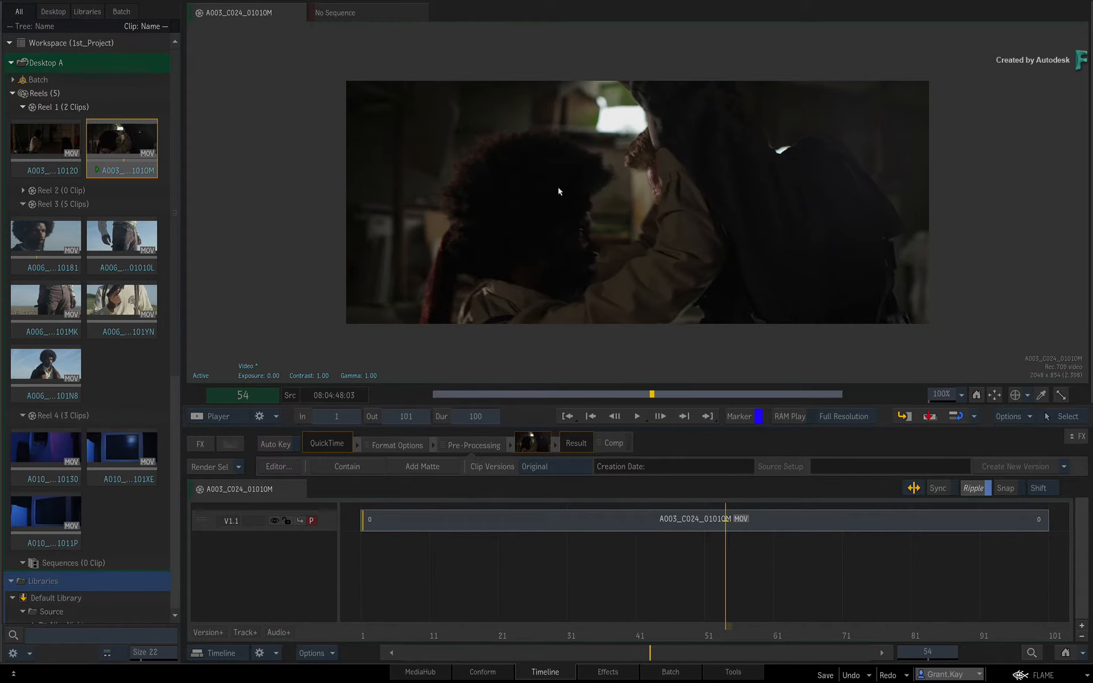
Step: Toggle to the Desktop Reels view, return to the Player view, and play A003_C024_01010M
key("Escape")
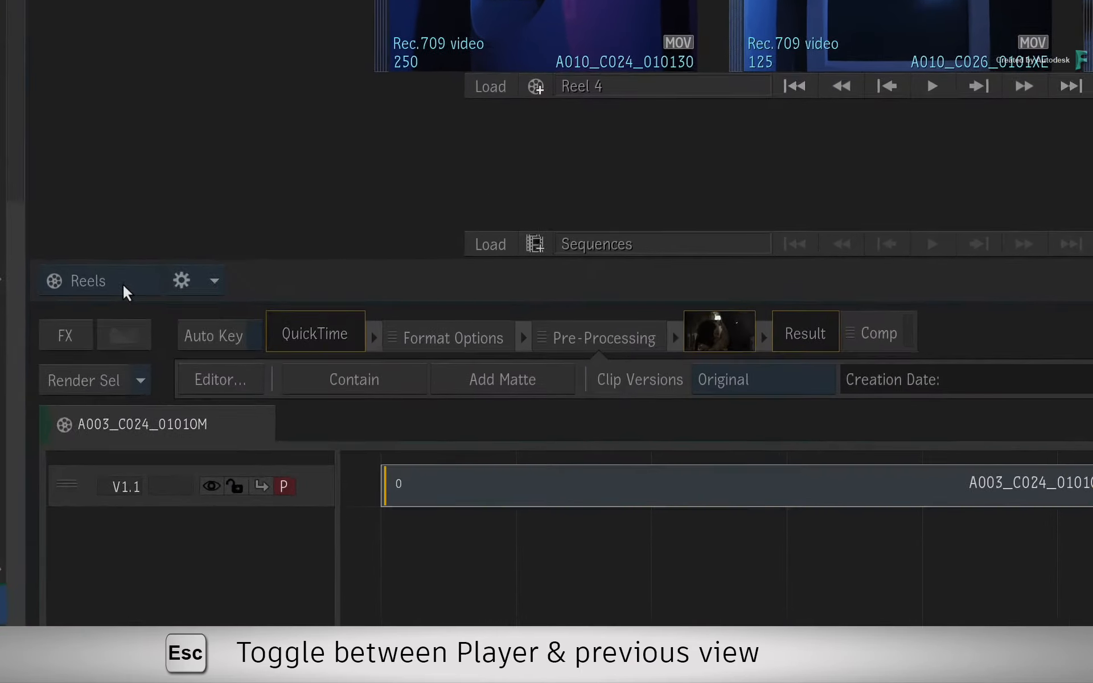
left_click(231, 421)
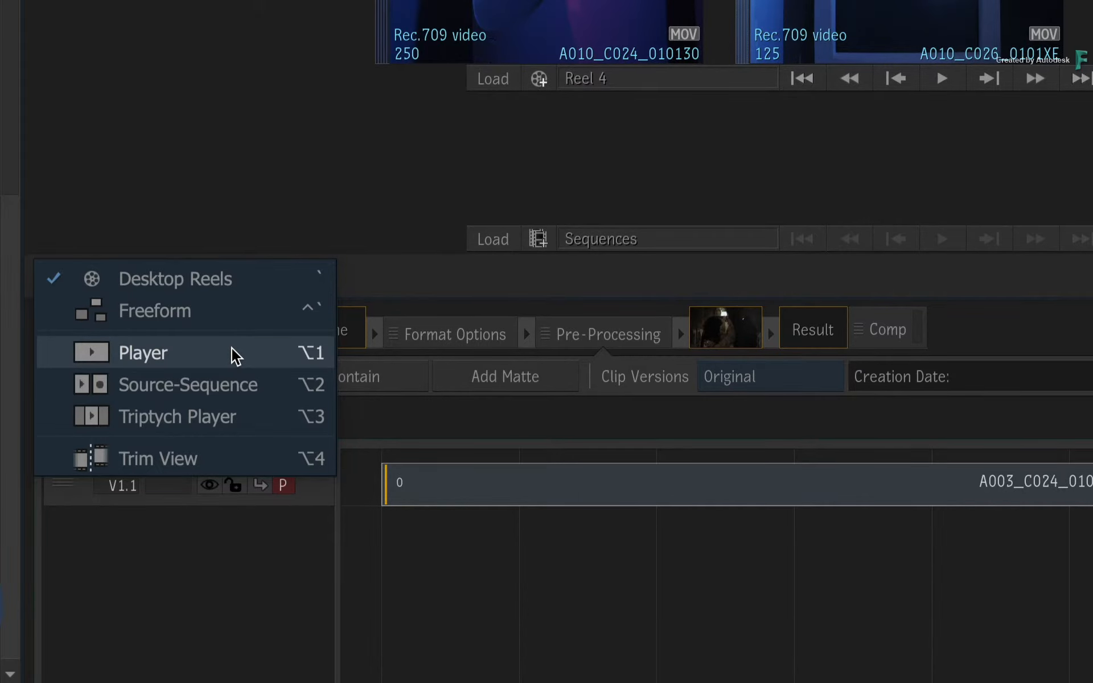
left_click(235, 356)
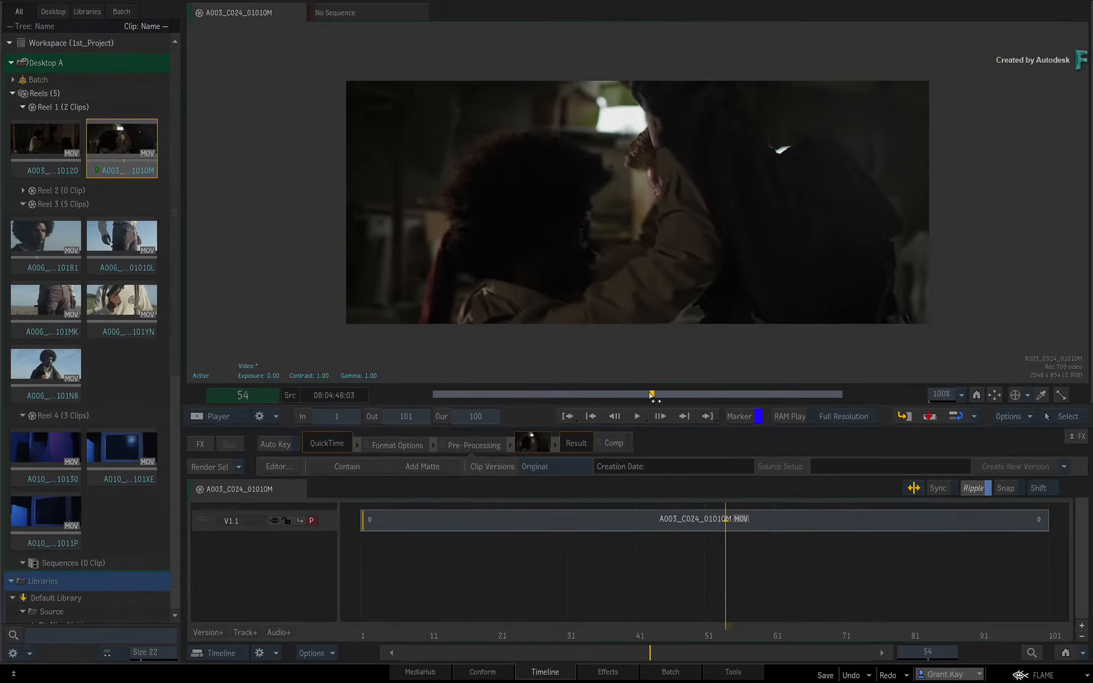
left_click(637, 417)
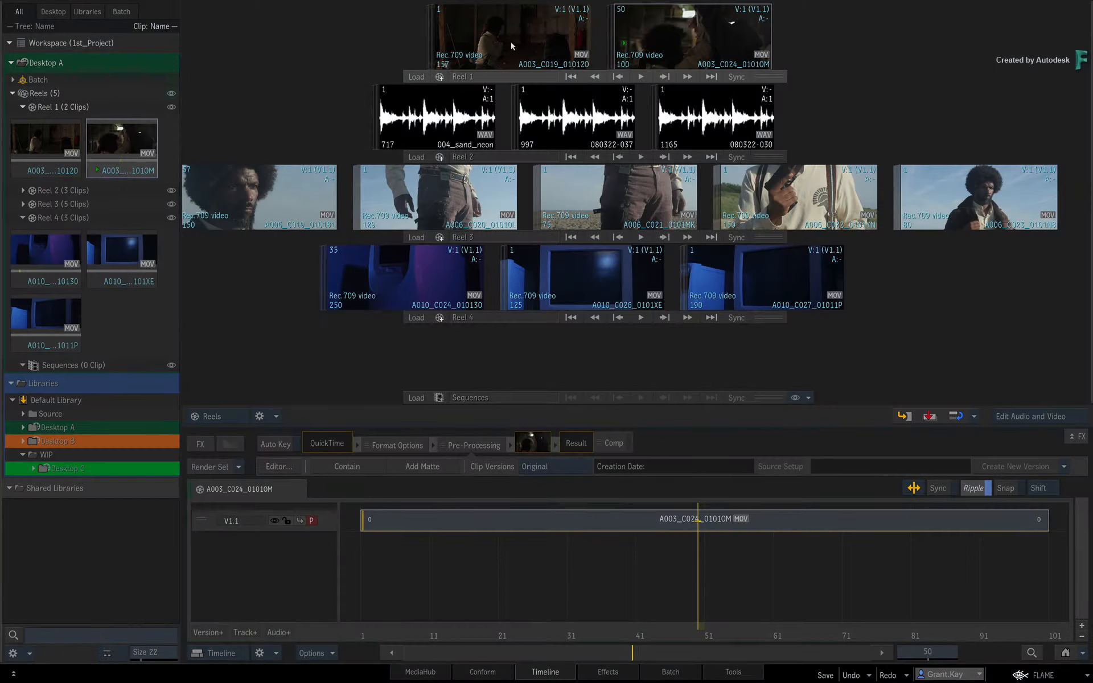
Step: In the Desktop Reels view, select a Reel 2 audio clip, a Reel 3 clip and Reel 1's A003_C019_010120 in turn
left_click(571, 119)
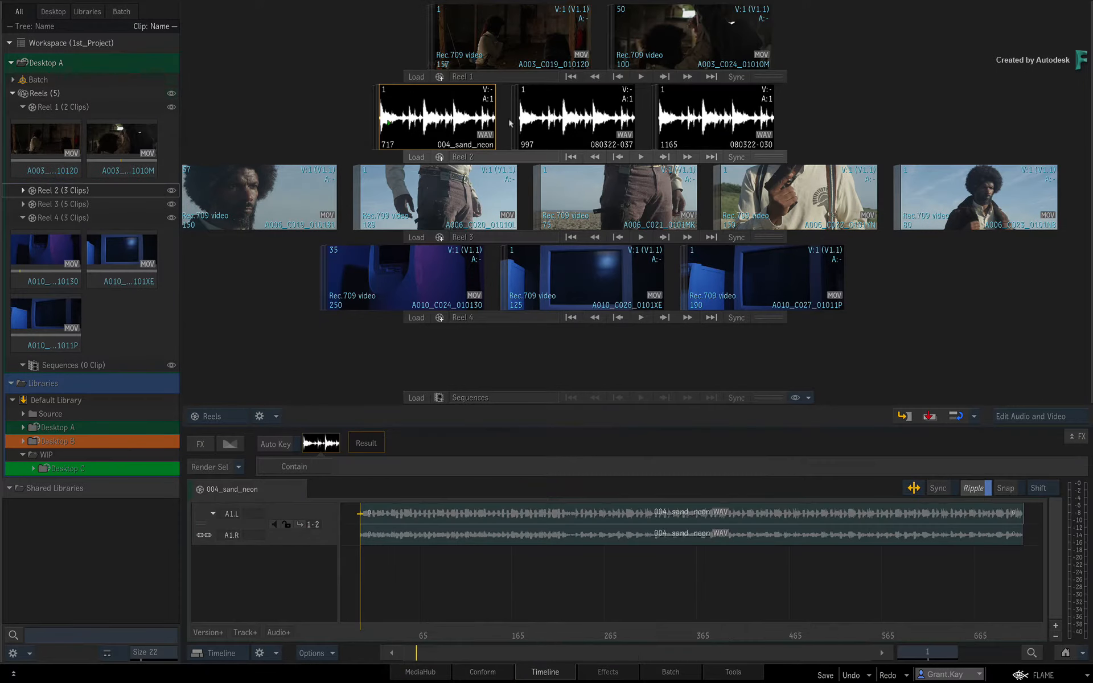
left_click(397, 192)
left_click(514, 52)
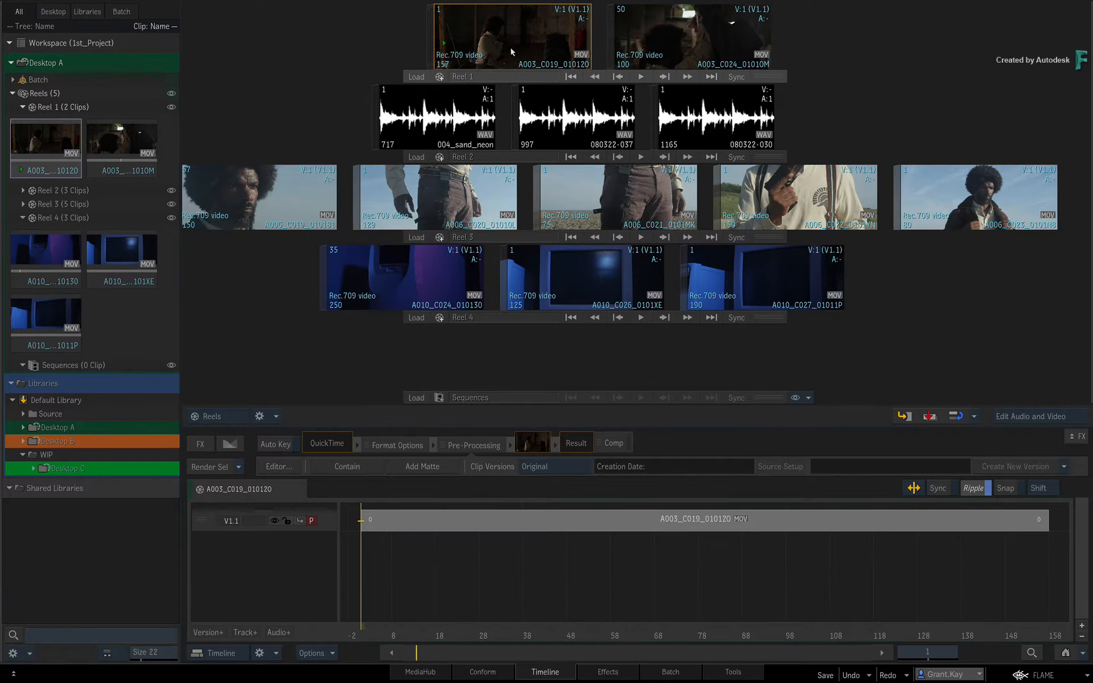
Step: Alternate the selection between the two Reel 1 clips in both the Media Panel and the Desktop Reels
left_click(113, 144)
left_click(39, 143)
left_click(102, 144)
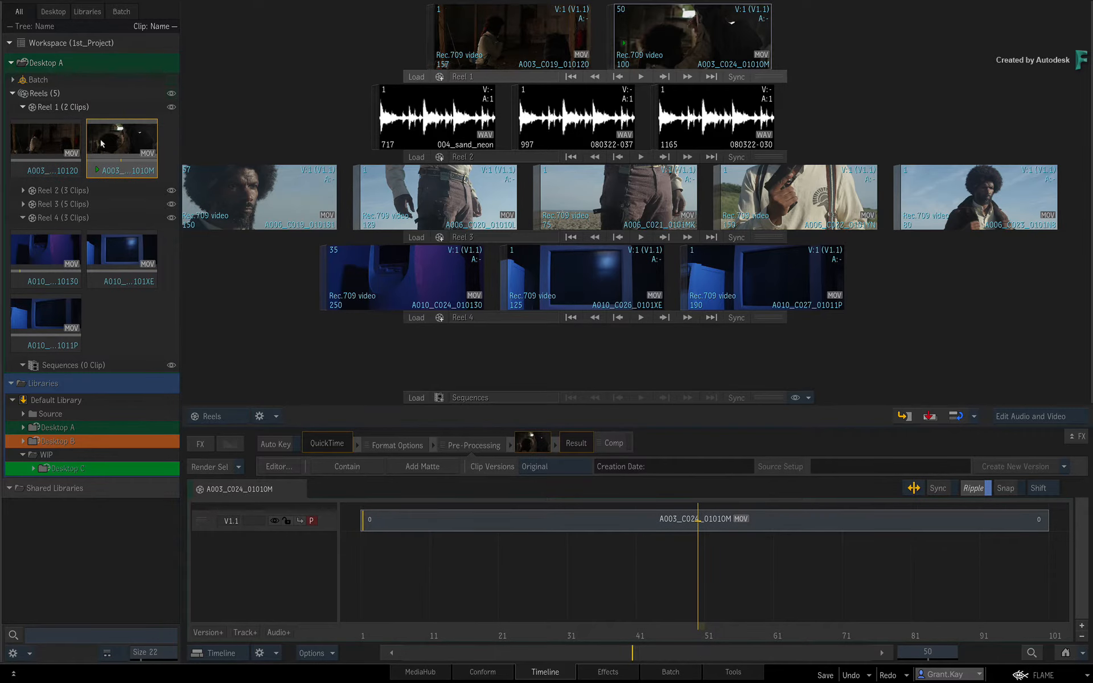
left_click(479, 40)
left_click(694, 39)
left_click(522, 41)
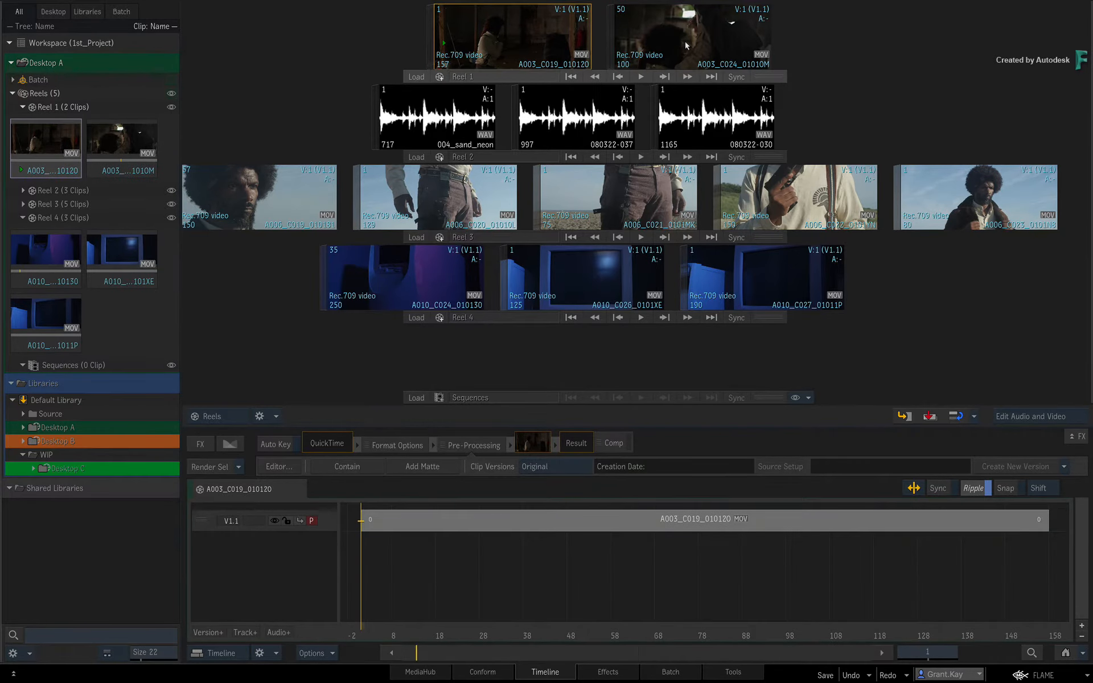
left_click(687, 44)
left_click(528, 41)
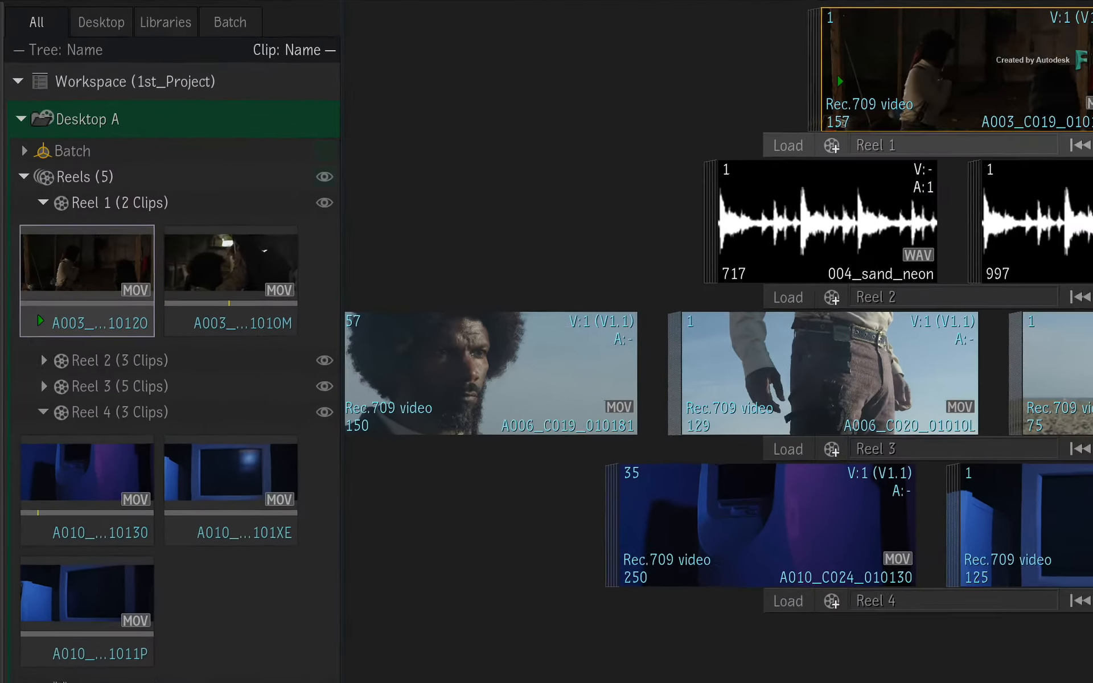
left_click(686, 42)
left_click(1070, 77)
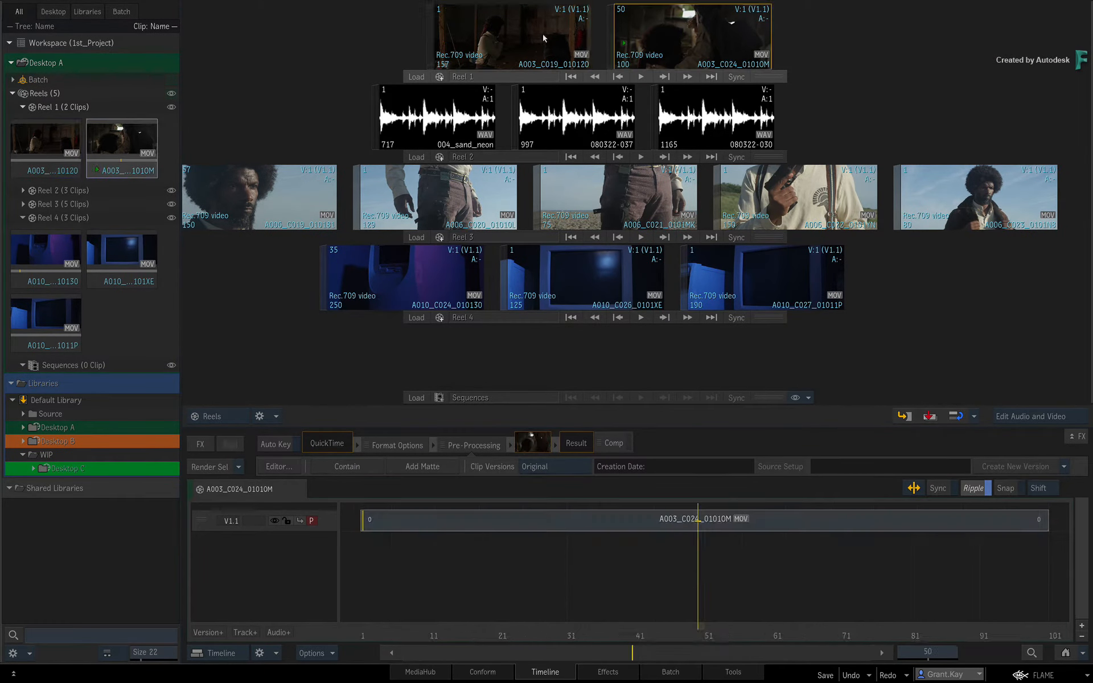
Step: Expand Reel 2 in the Media Panel and select its audio clips and clips from Reels 3 and 1 in turn
left_click(23, 190)
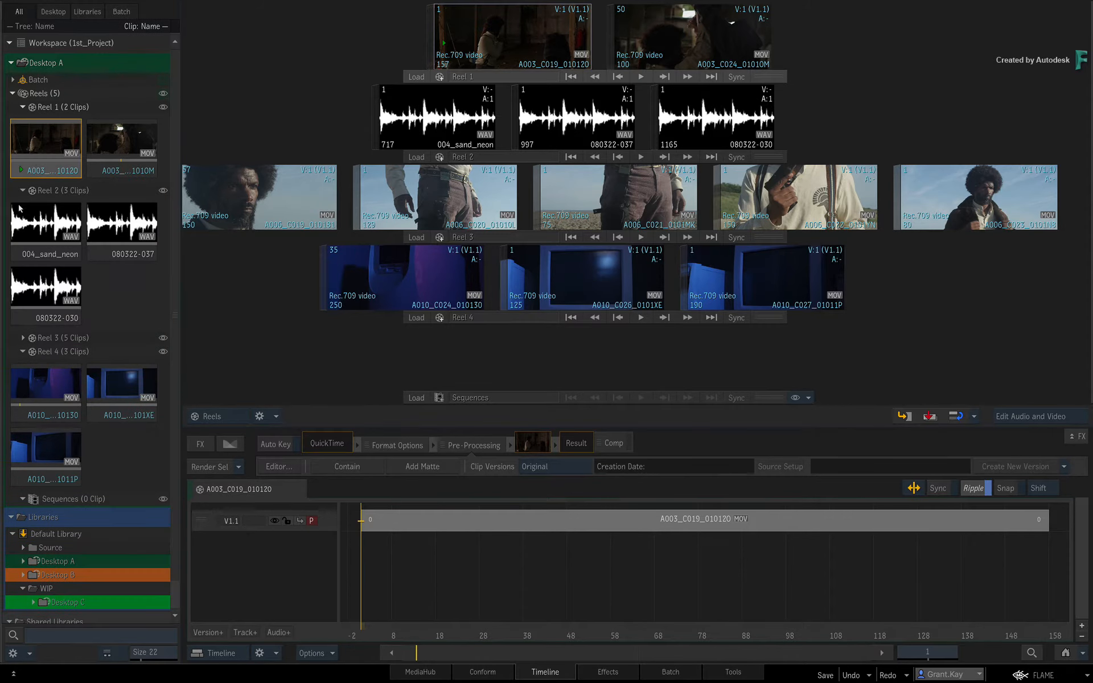
left_click(48, 234)
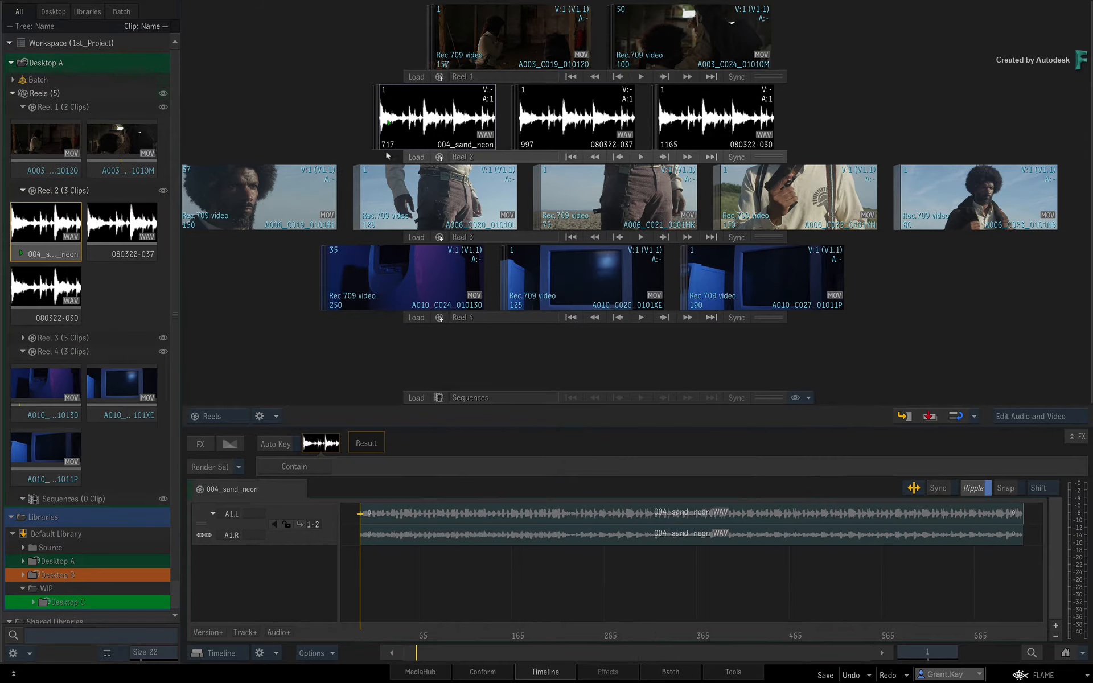
left_click(592, 122)
left_click(425, 108)
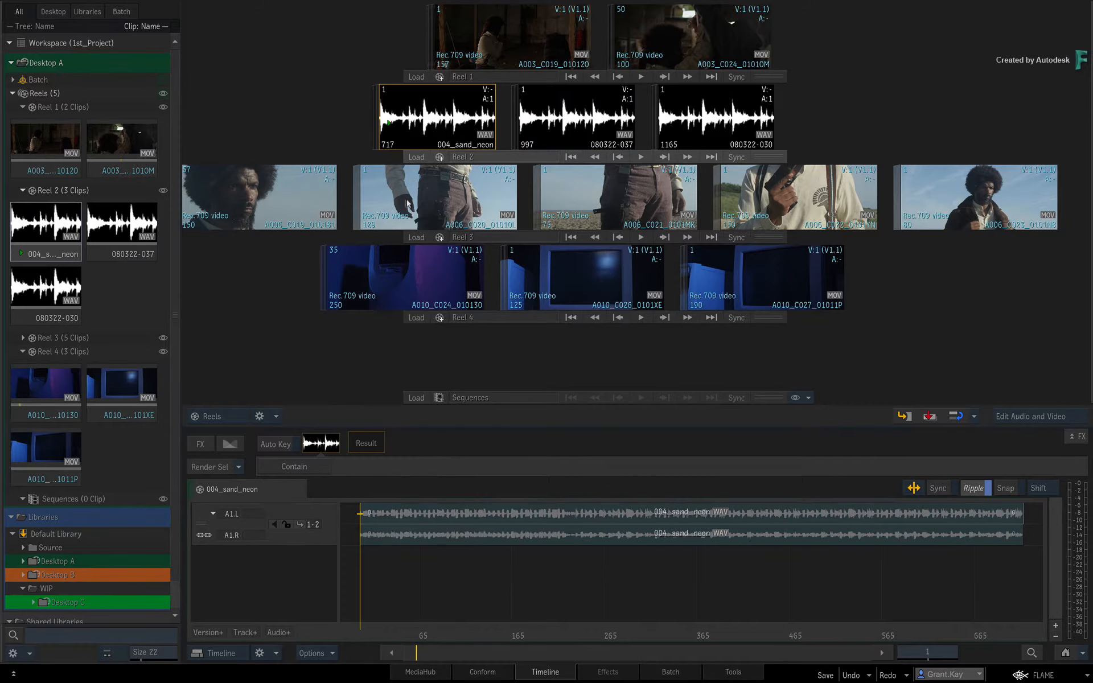
left_click(407, 204)
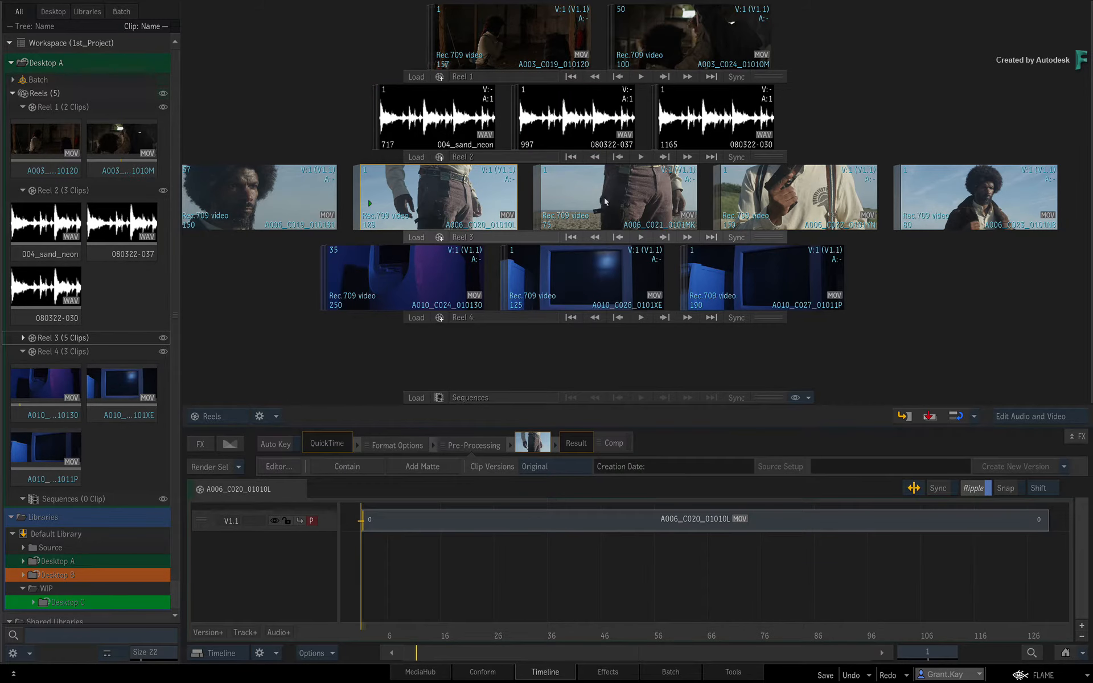
left_click(591, 105)
left_click(529, 45)
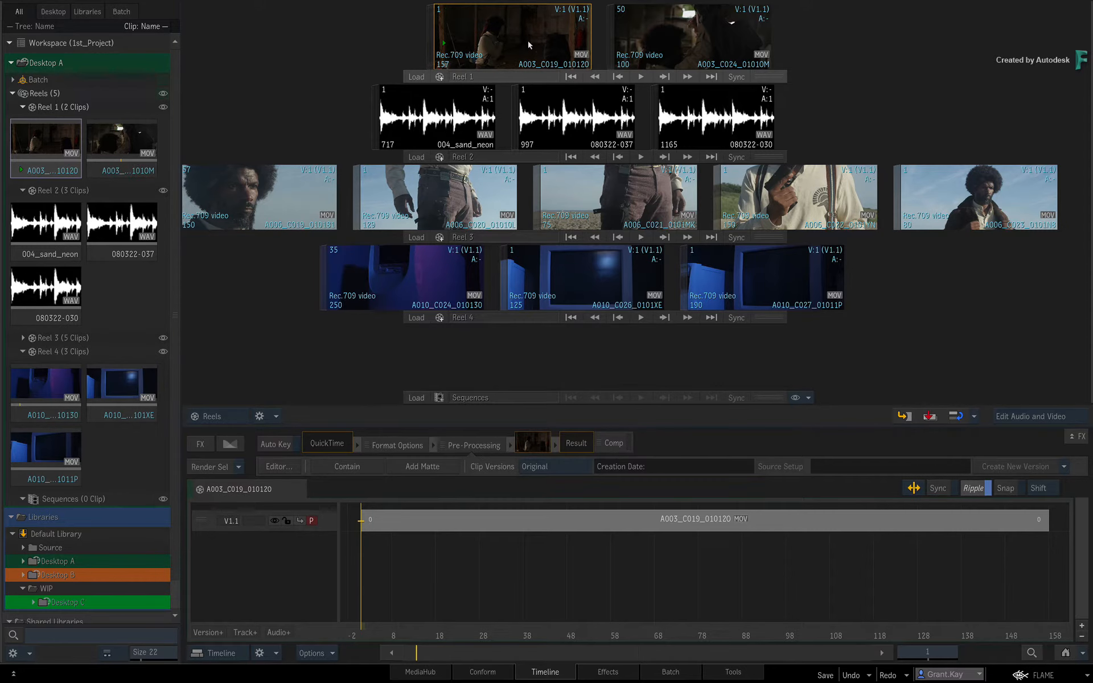
Step: Select A006_C019_010181 while sliding Reel 3 fully into view, and hide the Media Panel
left_click_drag(249, 220, 337, 193)
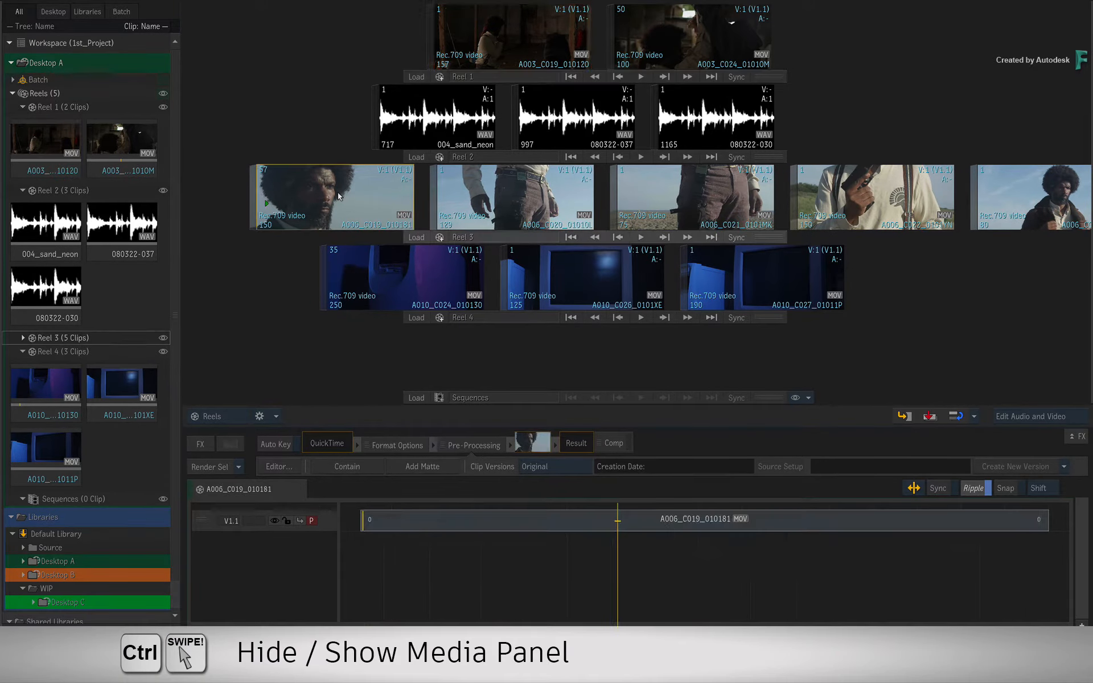
key("ctrl")
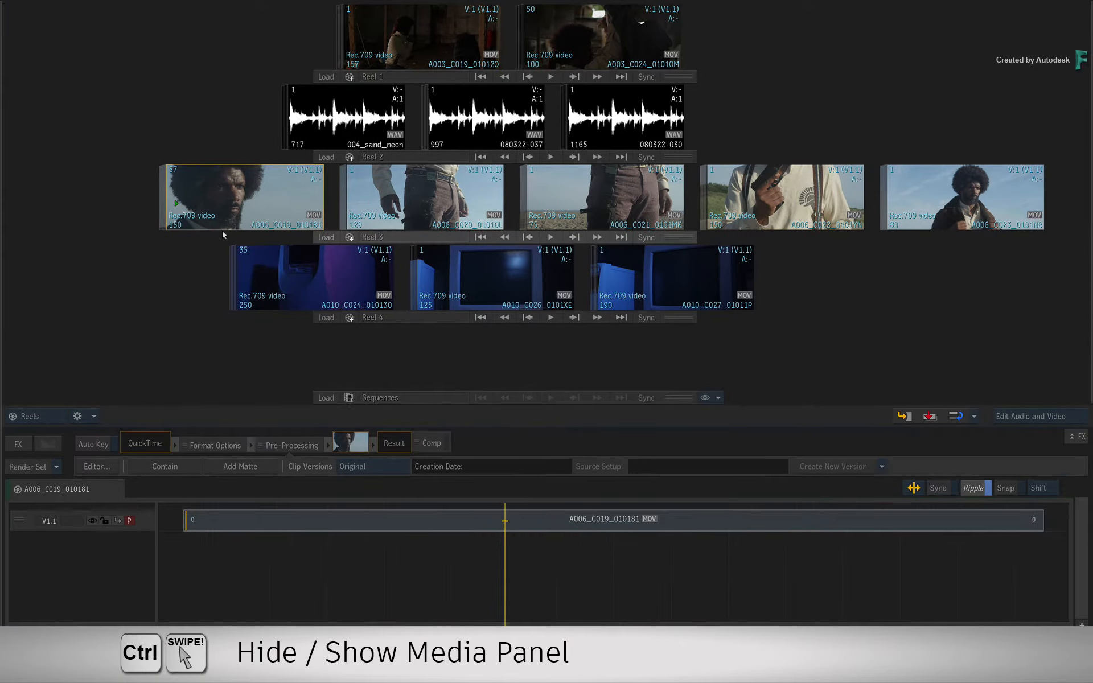
Step: Select the Reel 3 clips in turn in the Desktop Reels while sliding the reel along, and select the 080322-030 audio clip
left_click(443, 204)
left_click(623, 209)
left_click_drag(791, 199, 693, 200)
left_click(870, 197)
left_click(645, 144)
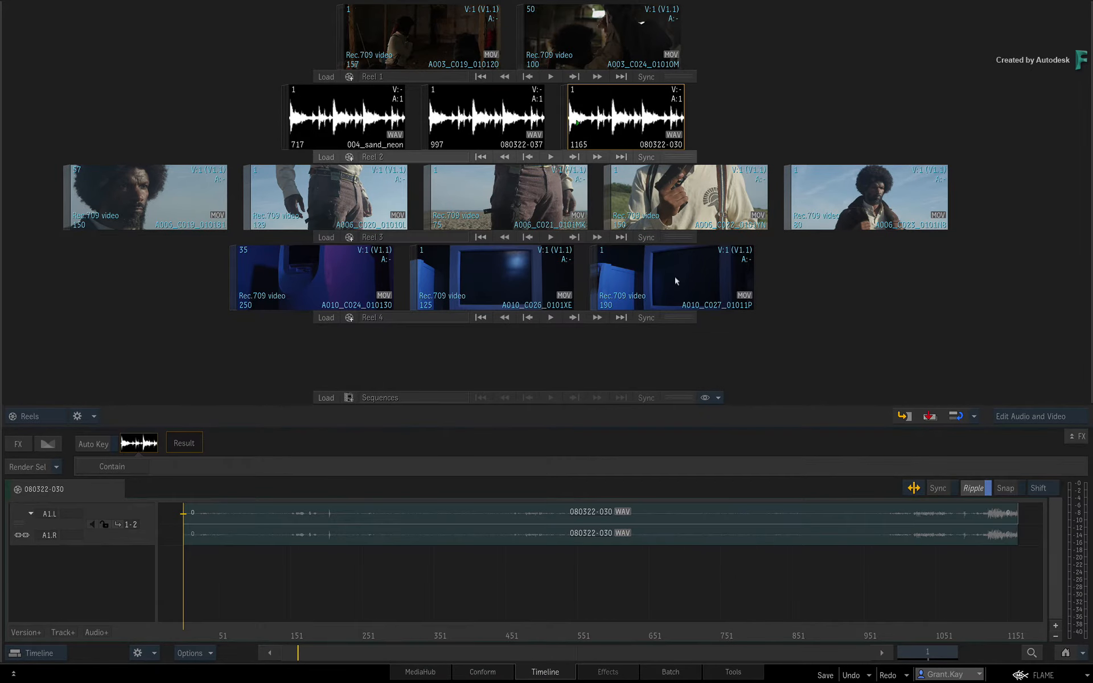
Step: Select two Reel 4 clips and go back through the Reel 3 clips to A006_C019_010181
left_click(678, 280)
left_click(504, 267)
left_click(507, 200)
left_click(319, 200)
left_click(199, 195)
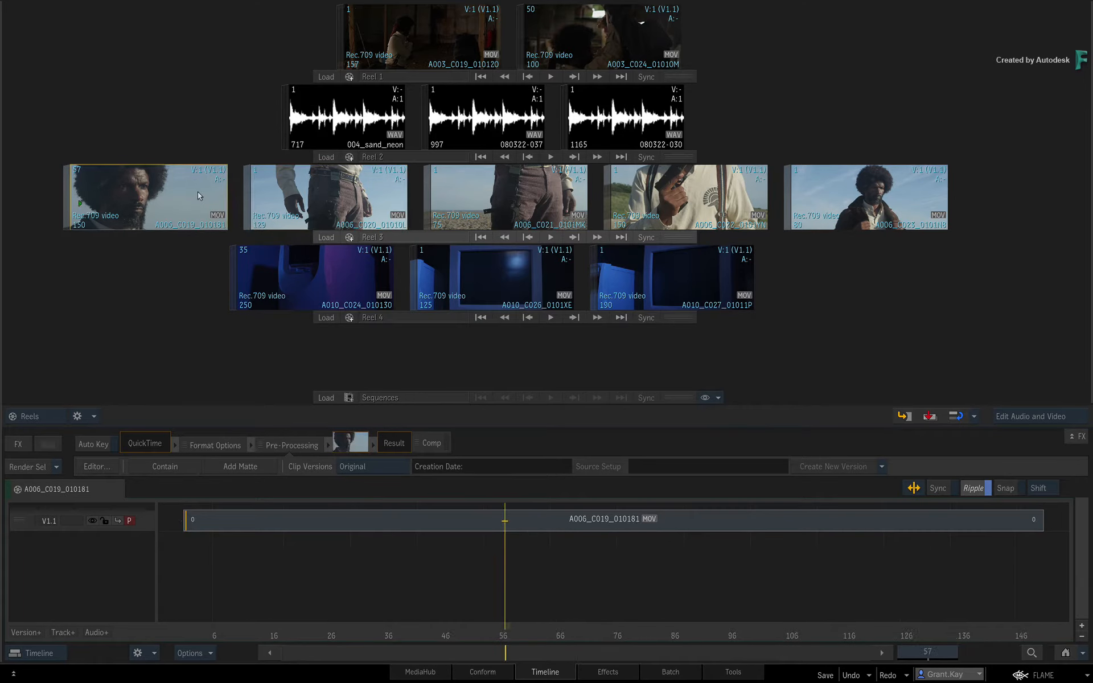
Step: Show the Media Panel and open A003_C019_010120, 004_sand_neon and A003_C024_01010M from it in the Player
mouse_move(1, 205)
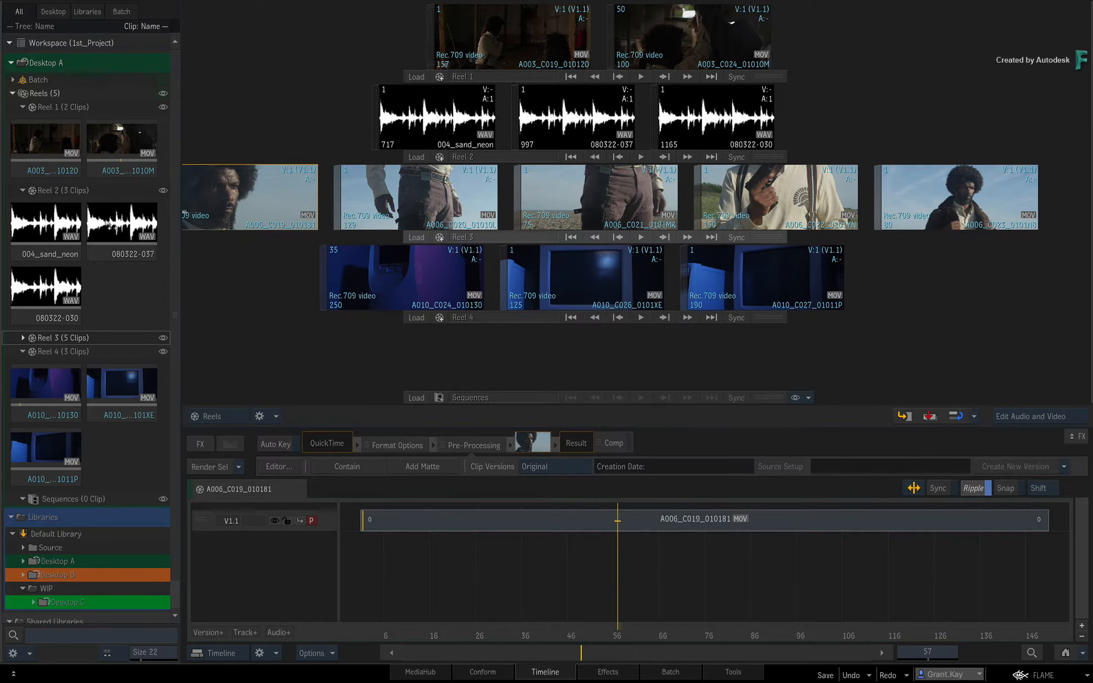
double_click(32, 141)
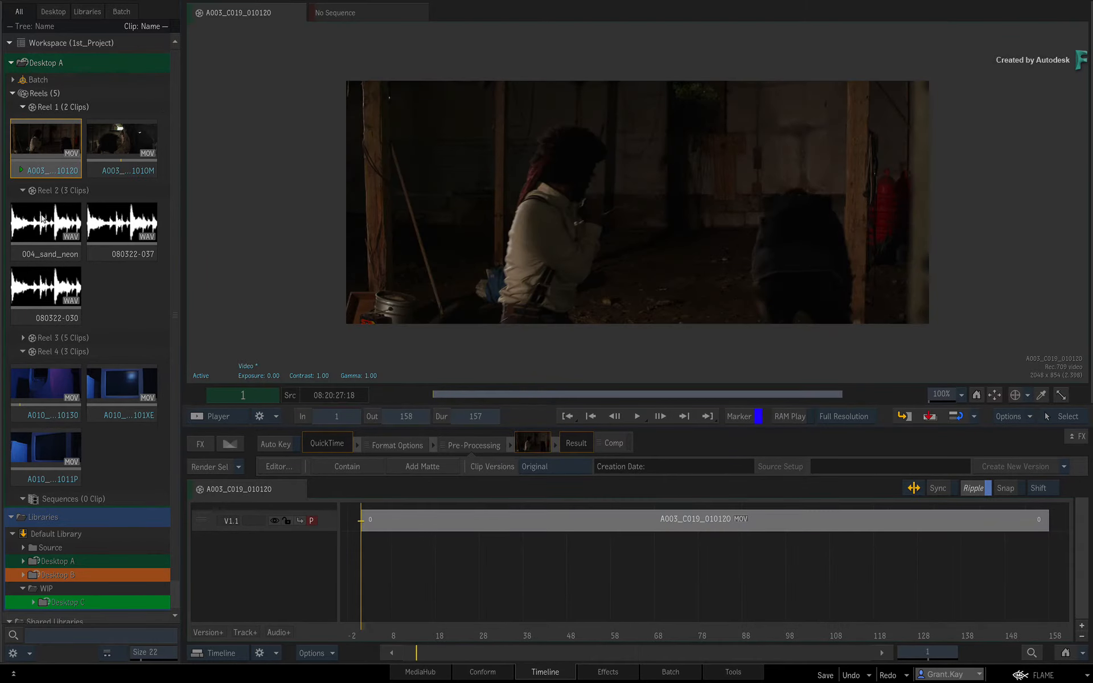
double_click(123, 225)
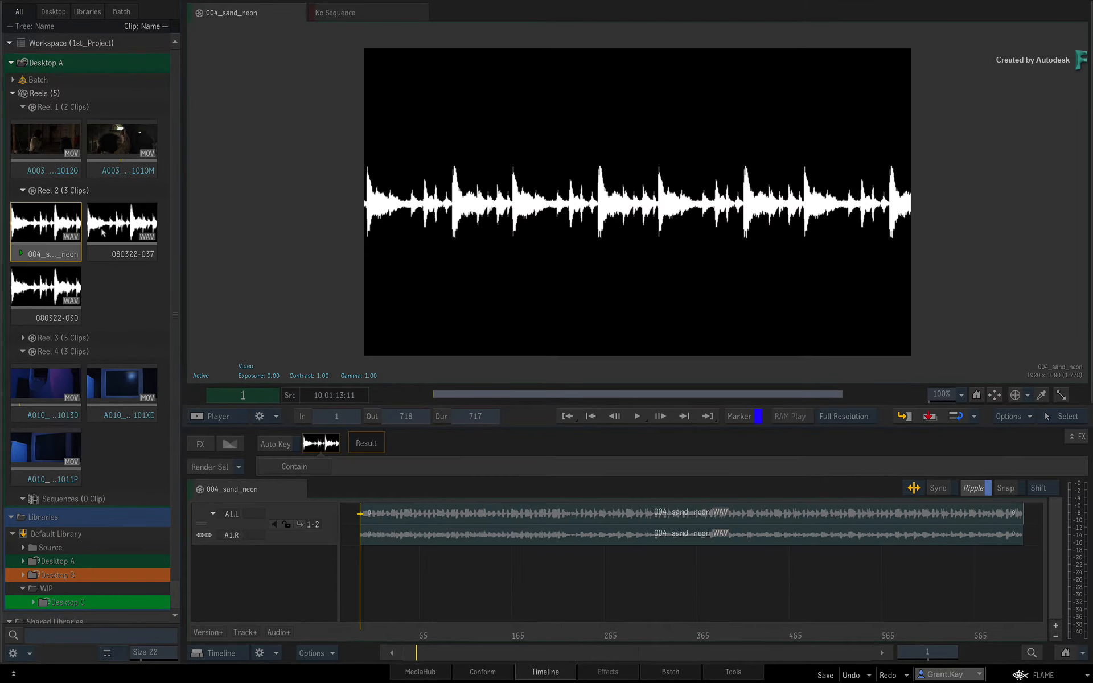
double_click(109, 153)
Step: Expand Reel 3 in the Media Panel and open its five clips in turn in the Player
left_click(23, 338)
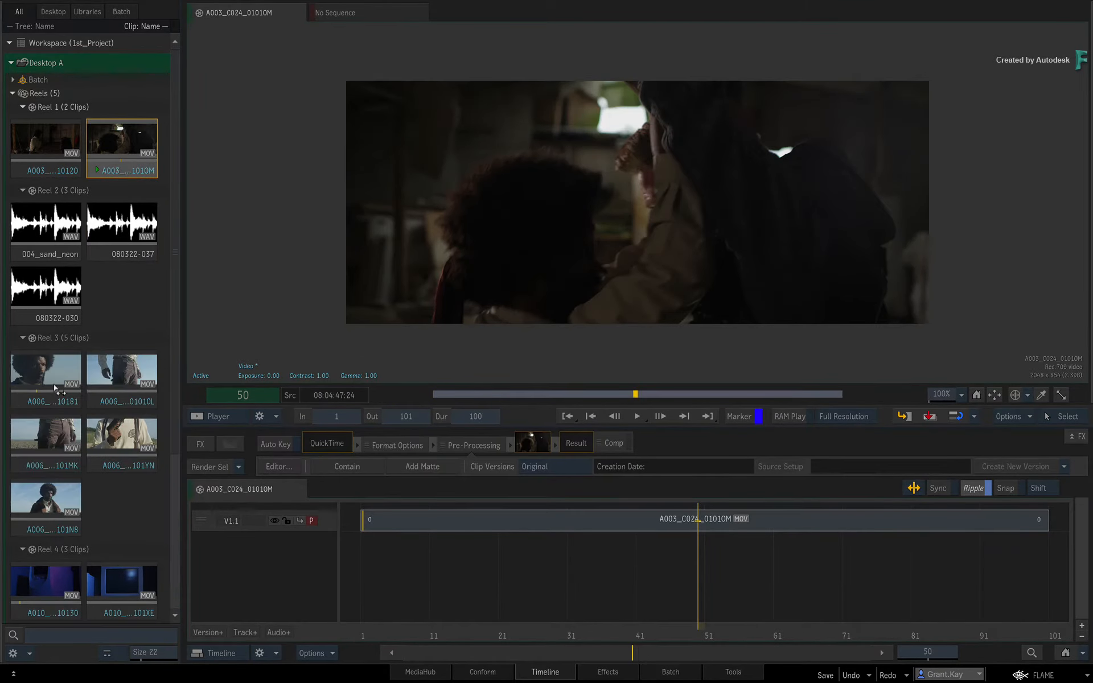
double_click(44, 371)
double_click(123, 378)
double_click(123, 447)
double_click(38, 445)
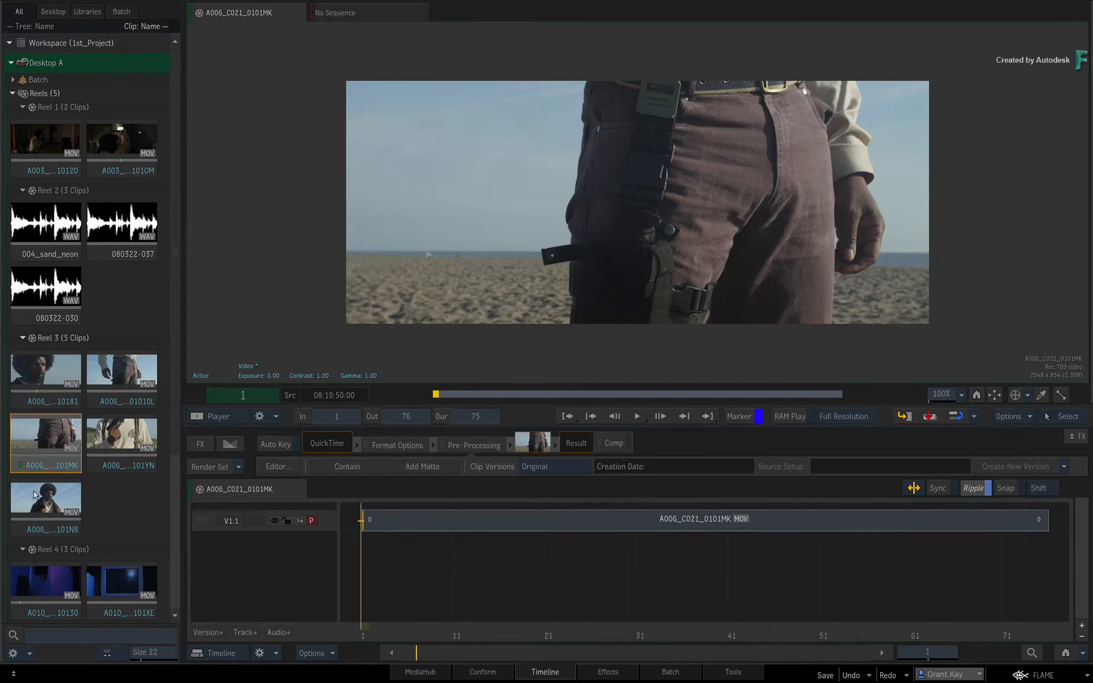
double_click(37, 496)
double_click(50, 382)
double_click(117, 363)
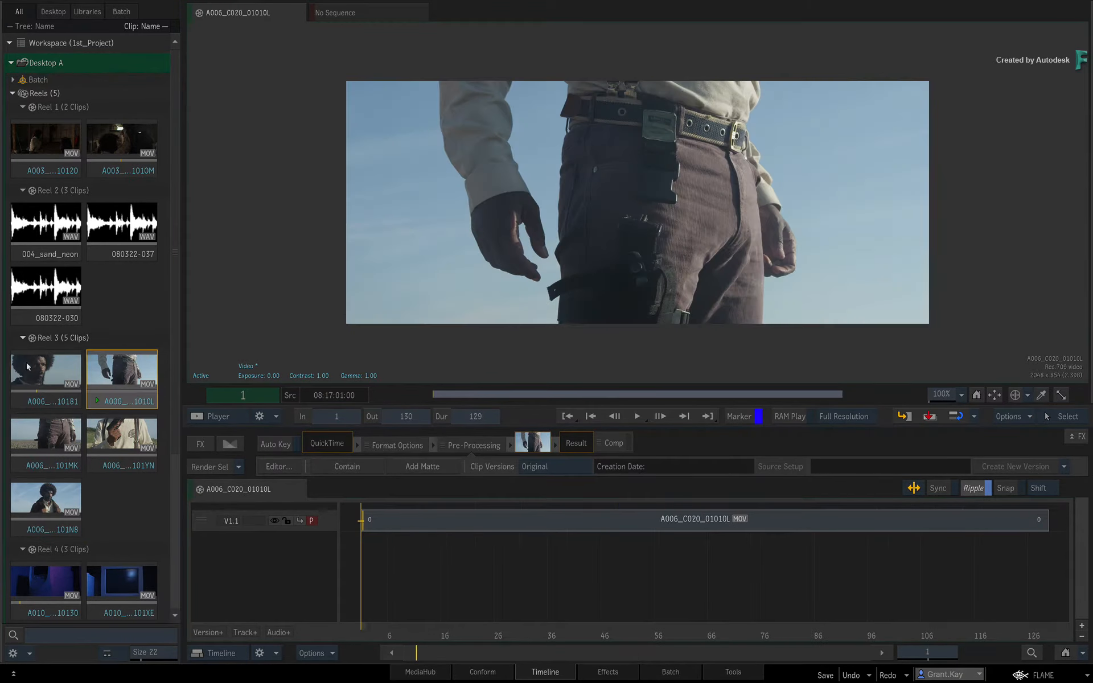
Step: Open A006_C019_010181 in the Player and scrub its timeline back to frame 35 and on to other frames
double_click(30, 373)
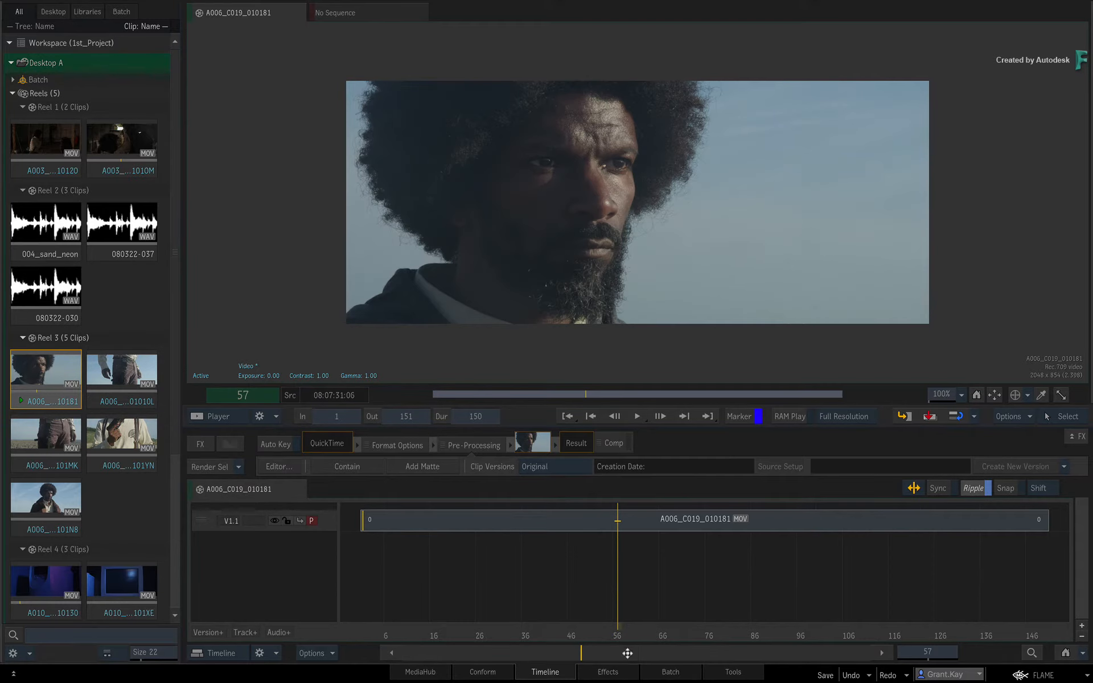
left_click_drag(620, 640, 521, 638)
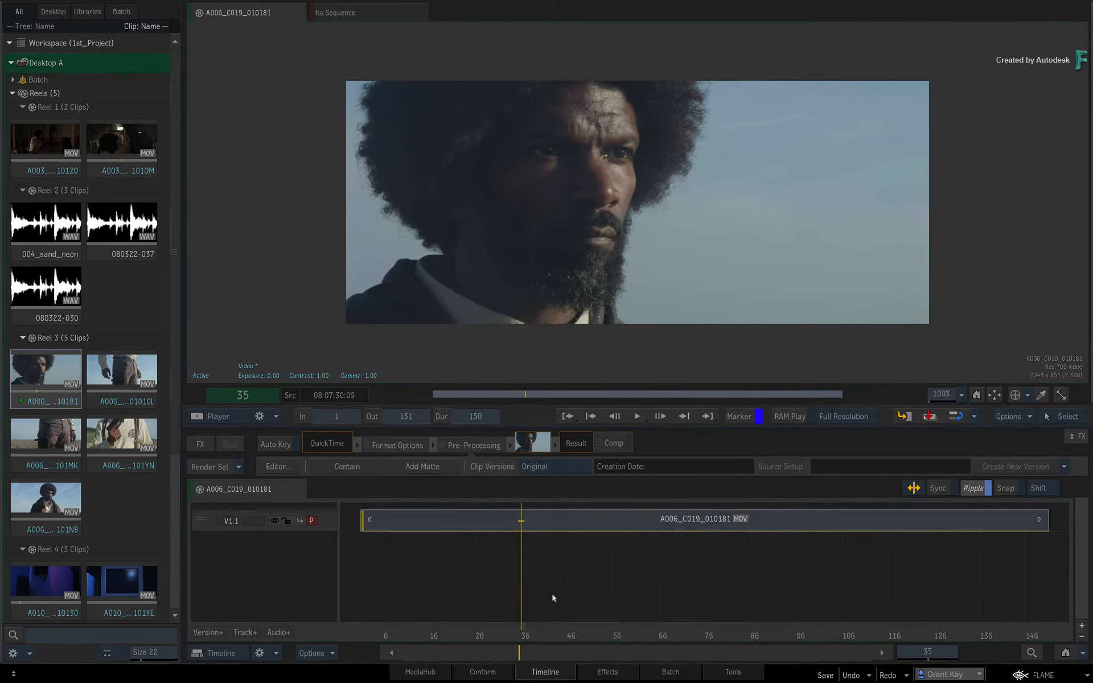
left_click_drag(554, 598, 495, 592)
Step: Open the 004_sand_neon audio clip, switch to A003_C019_010120 and scrub its timeline to frame 19
double_click(52, 226)
double_click(30, 138)
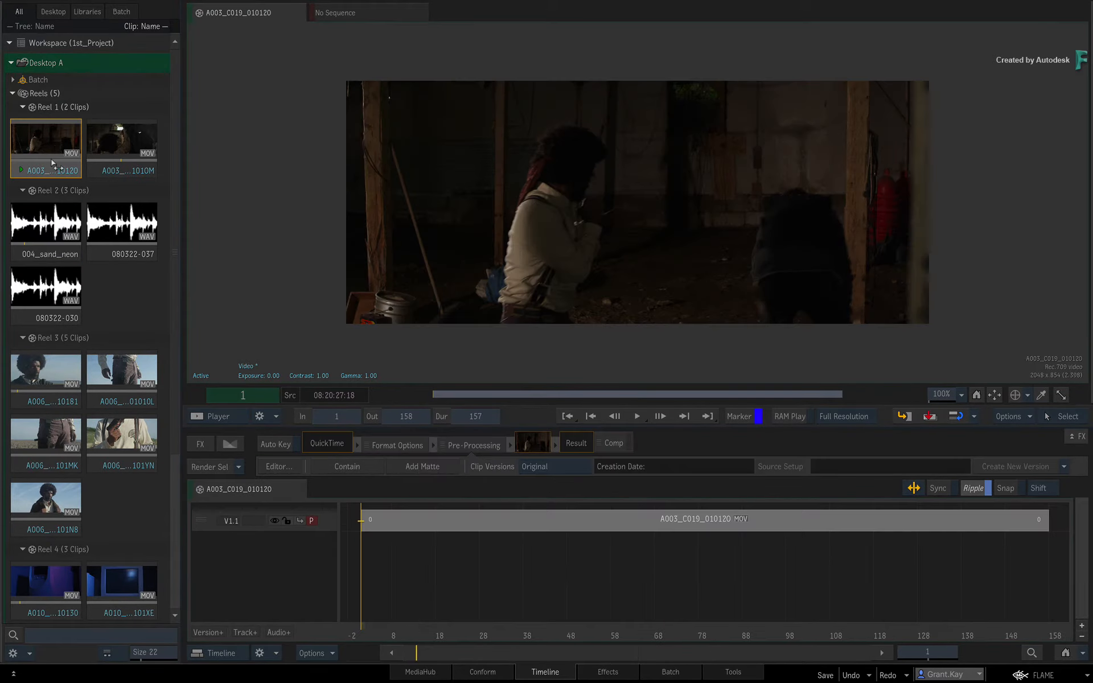
left_click_drag(403, 656, 443, 625)
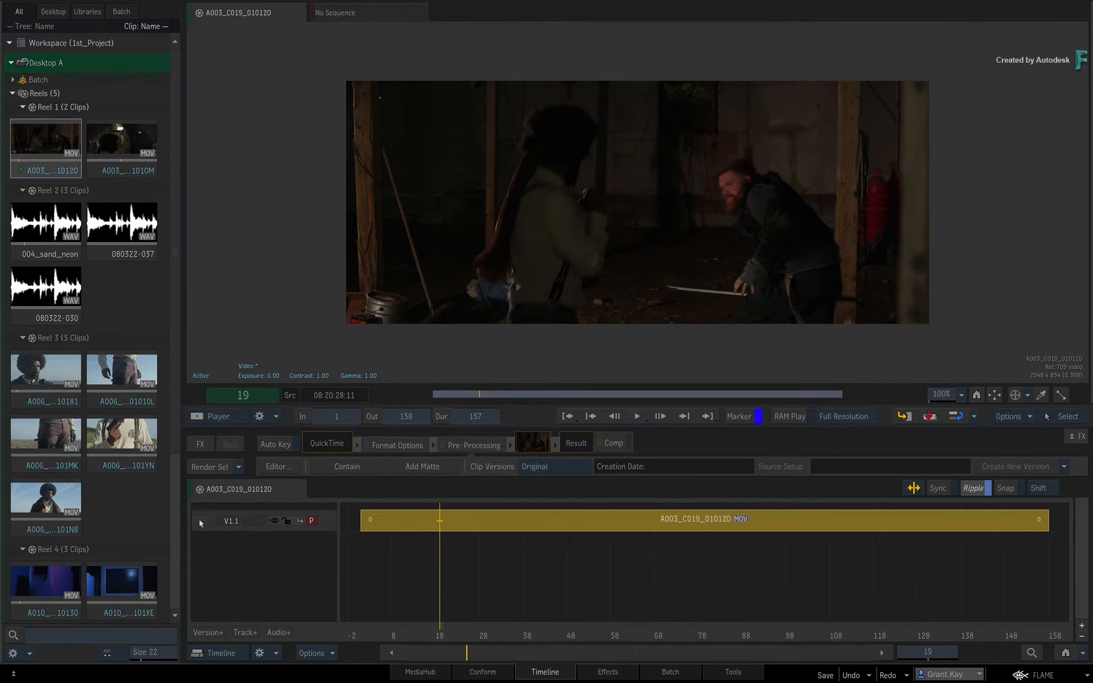
Step: Open A006_C020_01010L in the Player and scrub its timeline through frame 10 to frame 35
double_click(121, 370)
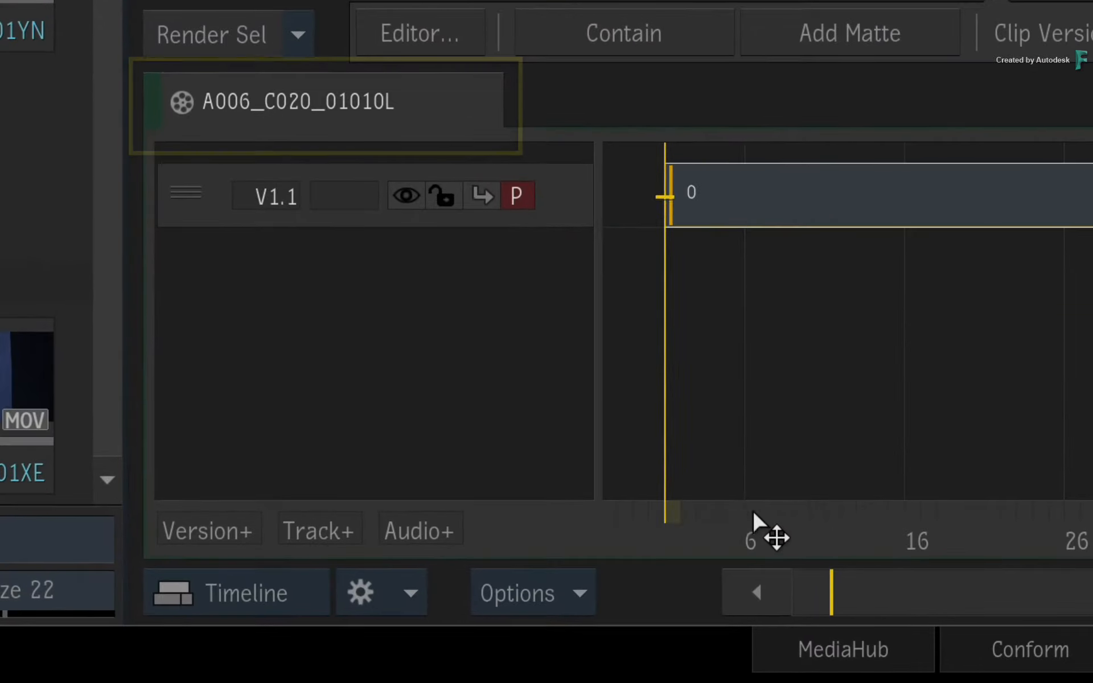
left_click_drag(753, 512, 422, 610)
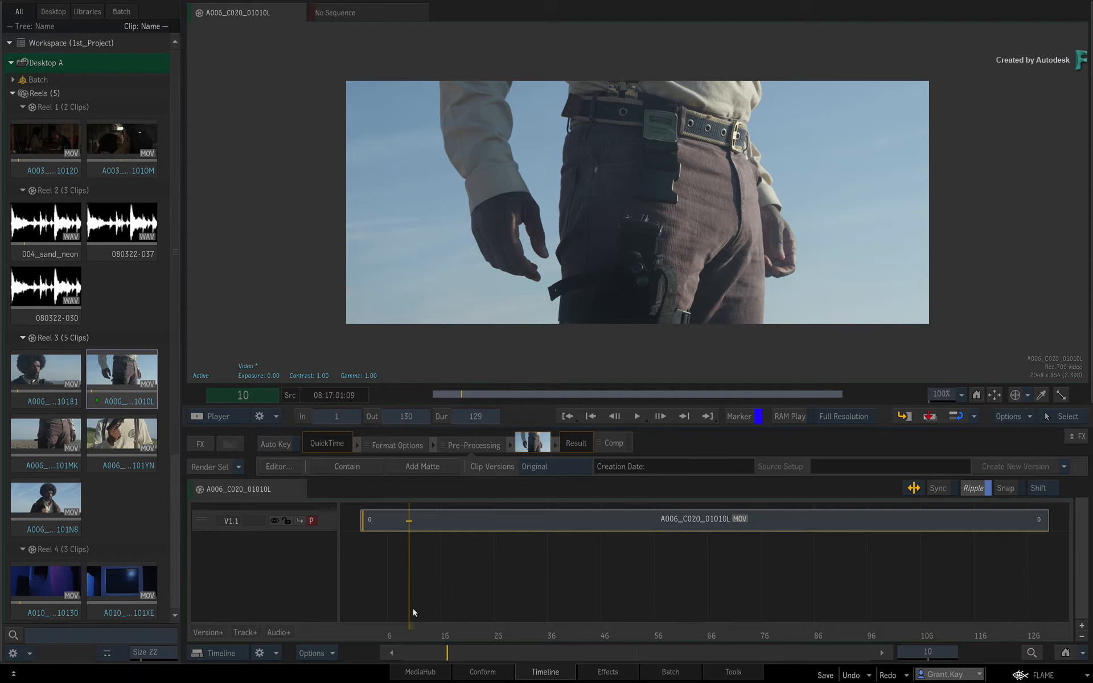
left_click_drag(416, 620, 542, 603)
Step: Switch the Player from A006_C019_010181 to 004_sand_neon and back to compare their timelines
left_click(41, 391)
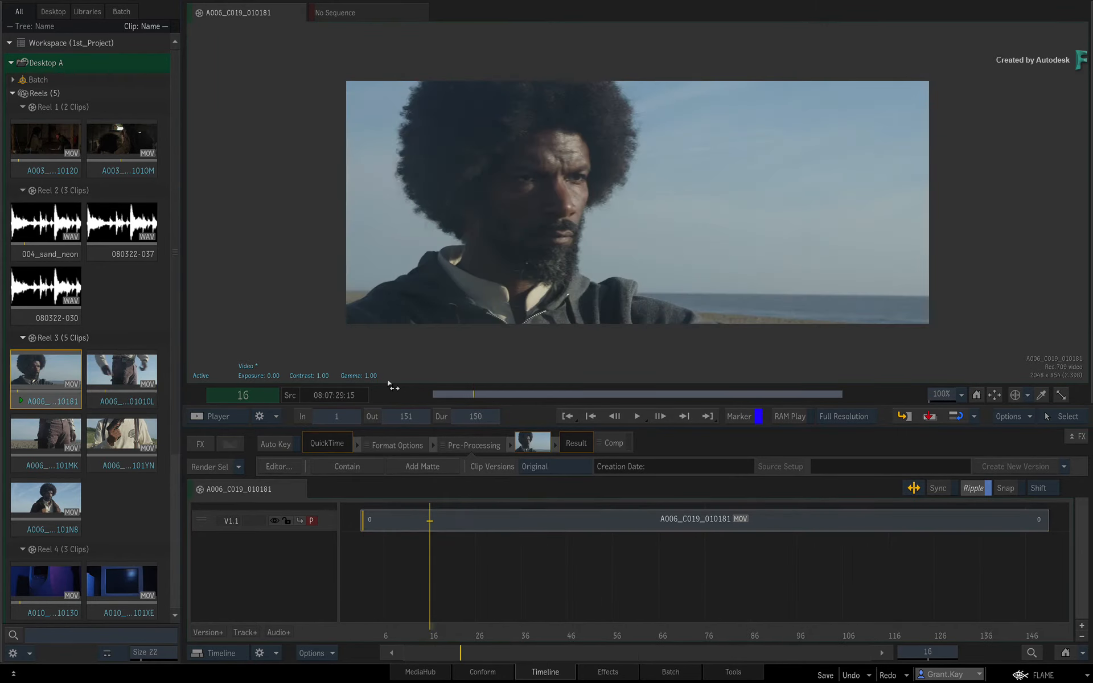
left_click(43, 229)
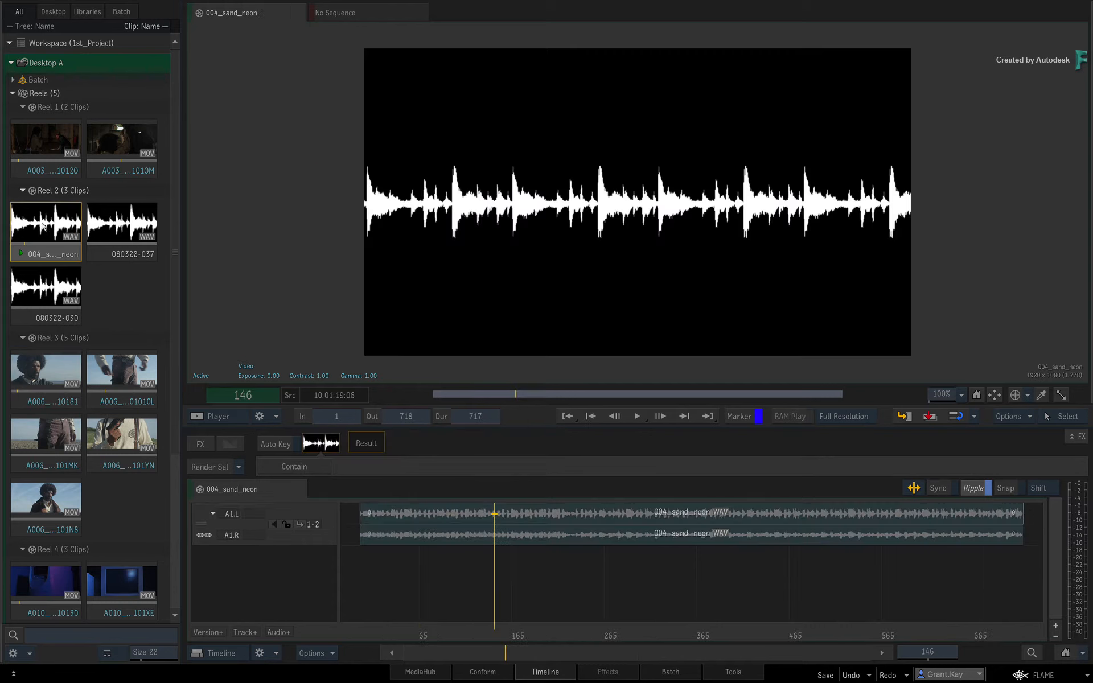
left_click(41, 367)
Step: Scrub A006_C019_010181 to frame 26, select its timeline segment, scrub to frame 40 and clear the selection
left_click_drag(453, 632, 476, 587)
left_click(506, 520)
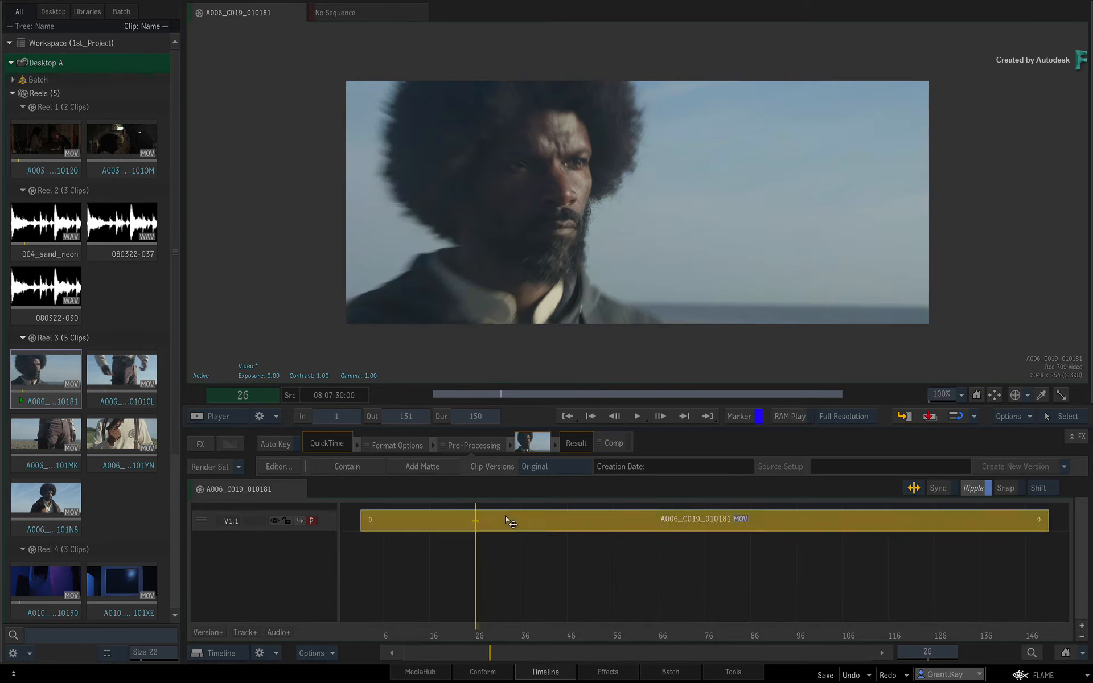
left_click_drag(524, 618, 540, 569)
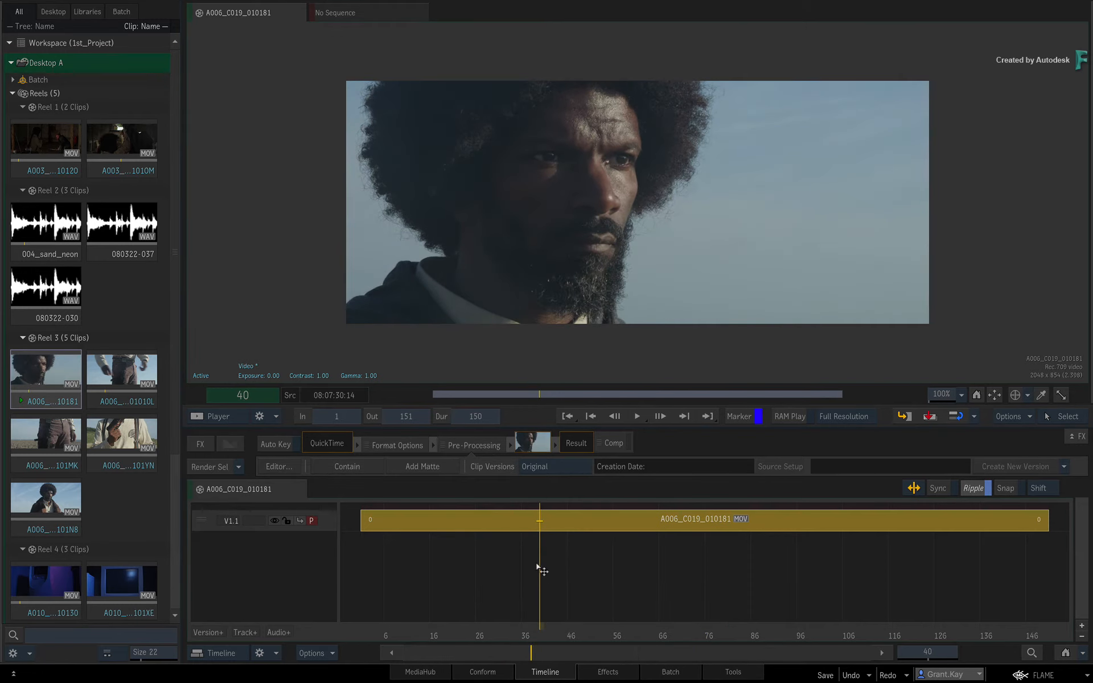
left_click(607, 564)
Step: Switch from the Player to the Desktop Reels and select clips from Reels 4, 1 and 2 in turn
key("Escape")
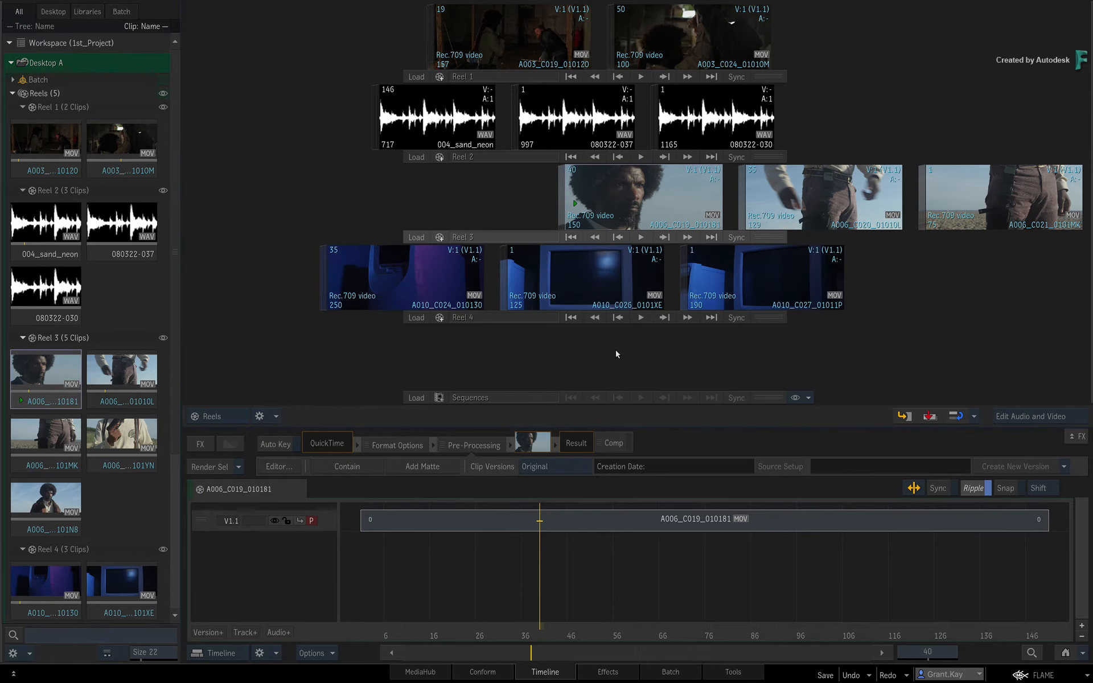
left_click(455, 275)
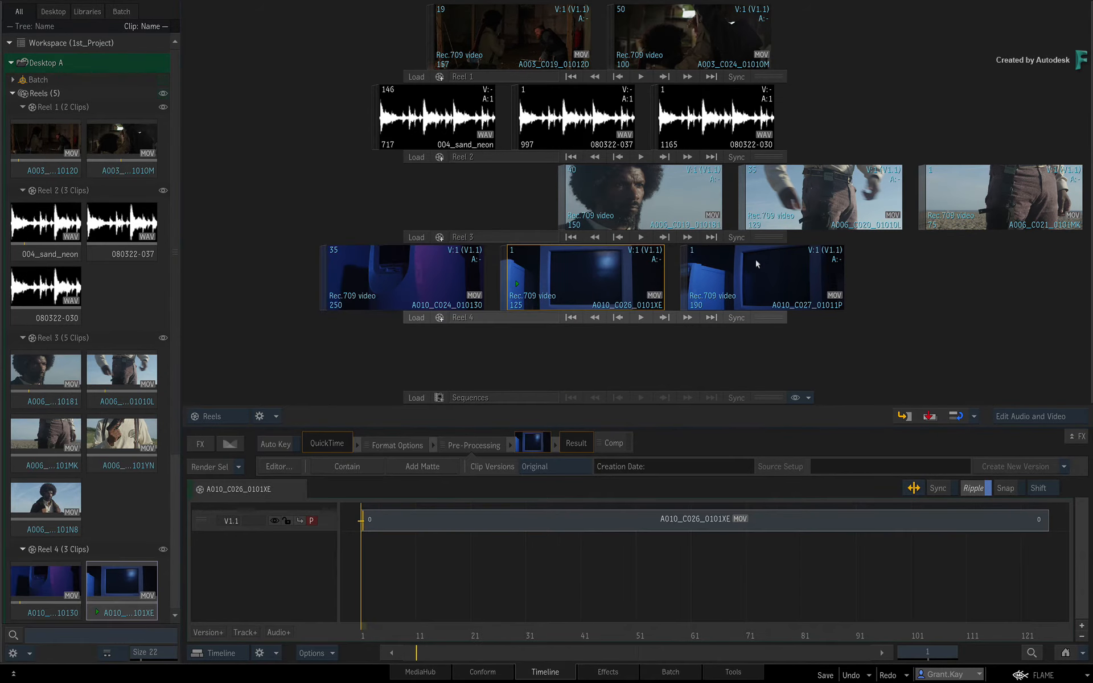
left_click(683, 46)
left_click(520, 48)
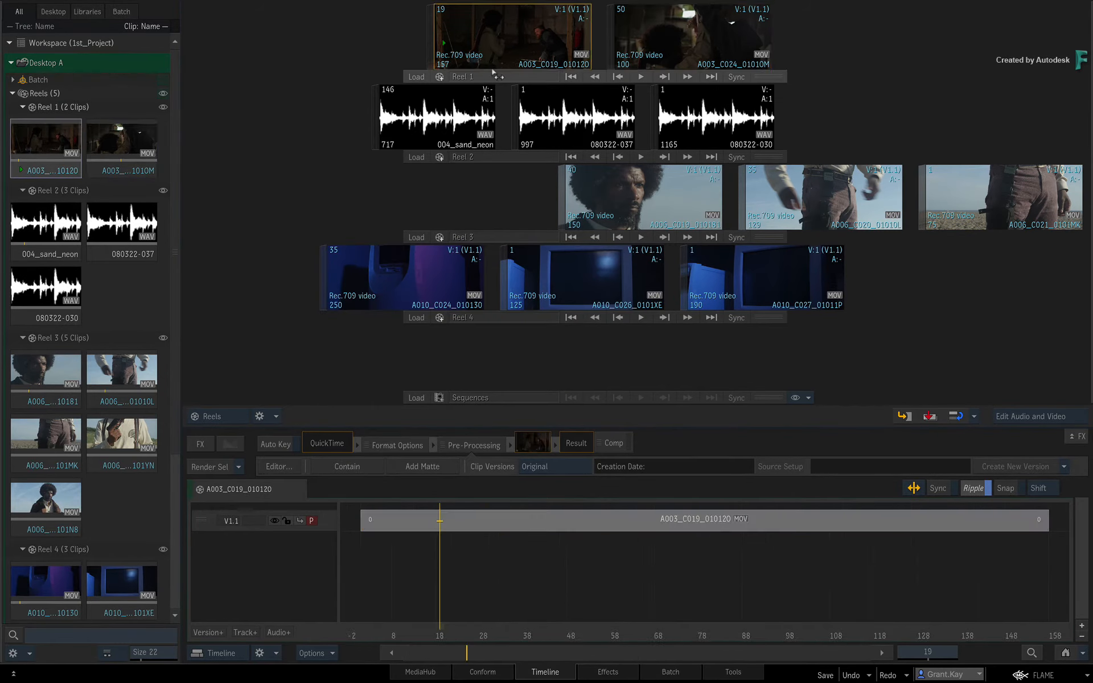
left_click(455, 120)
left_click(595, 126)
left_click(727, 124)
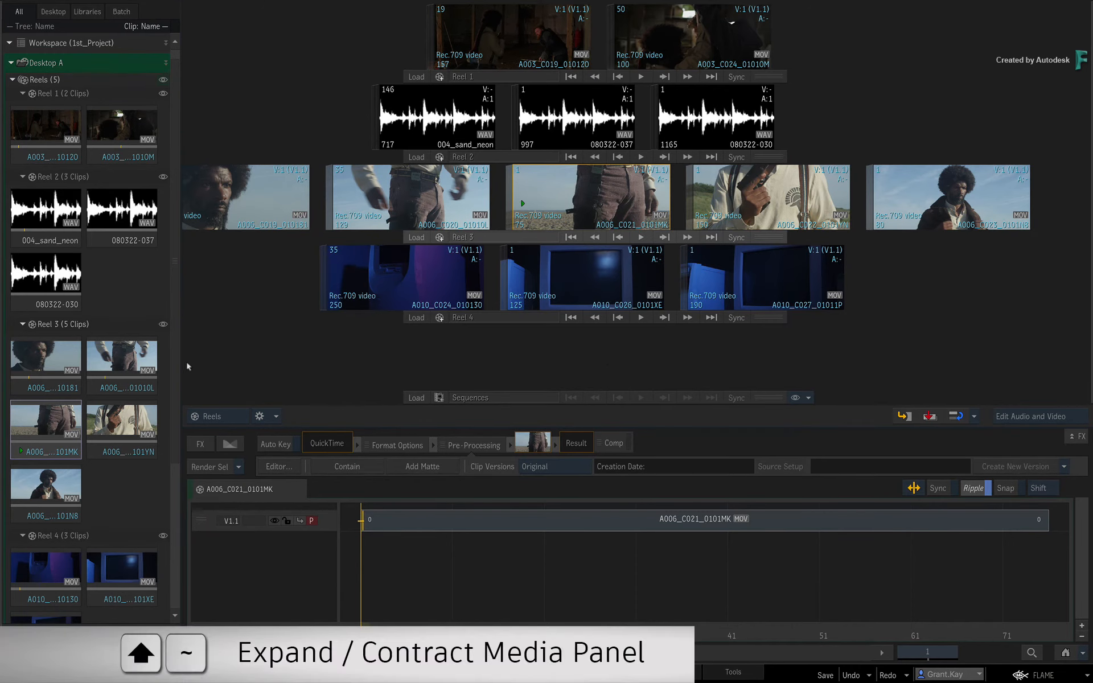
Step: Expand the Media Panel to full width, toggle between its List and Tiles views, and contract the panel
key("shift+grave")
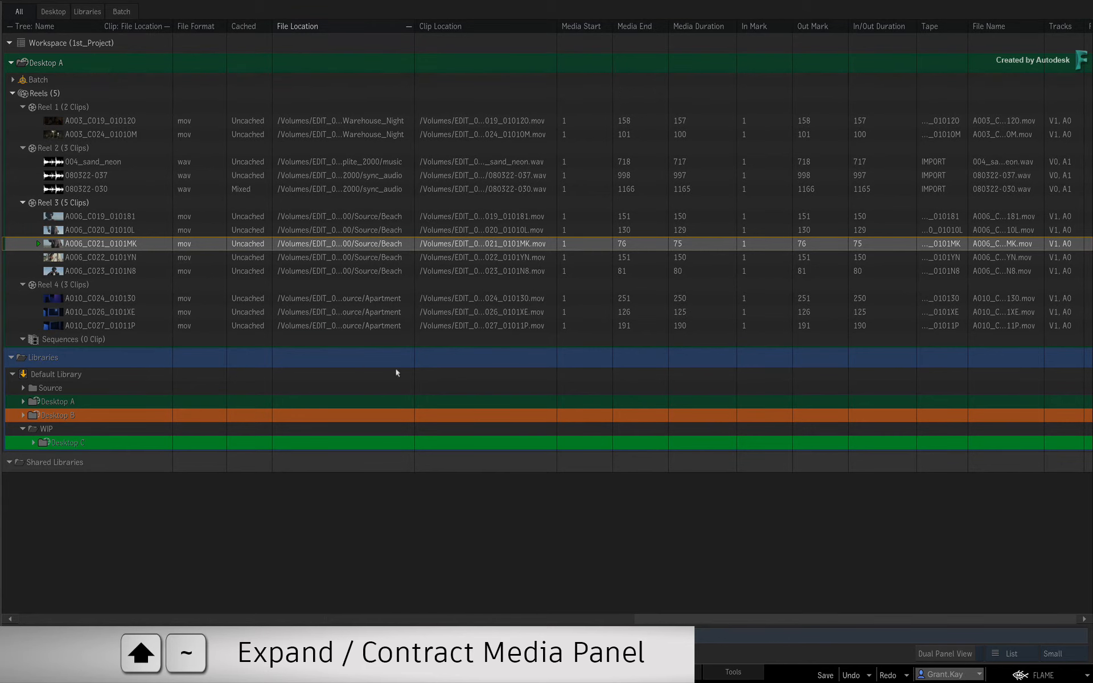
left_click(1030, 649)
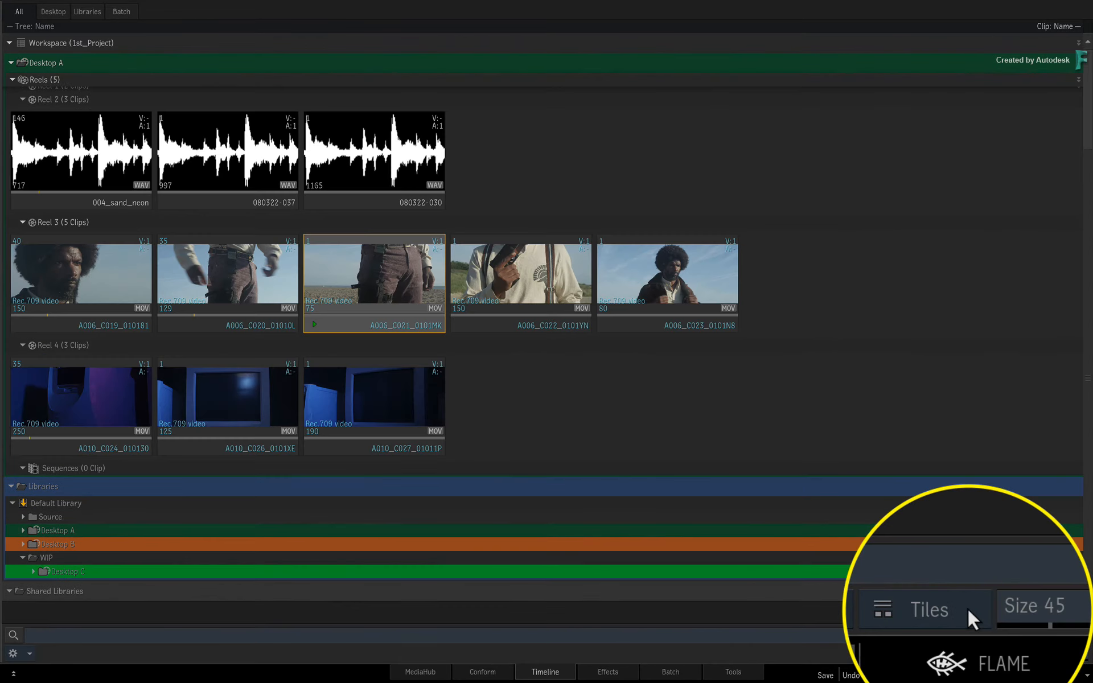
left_click(1030, 649)
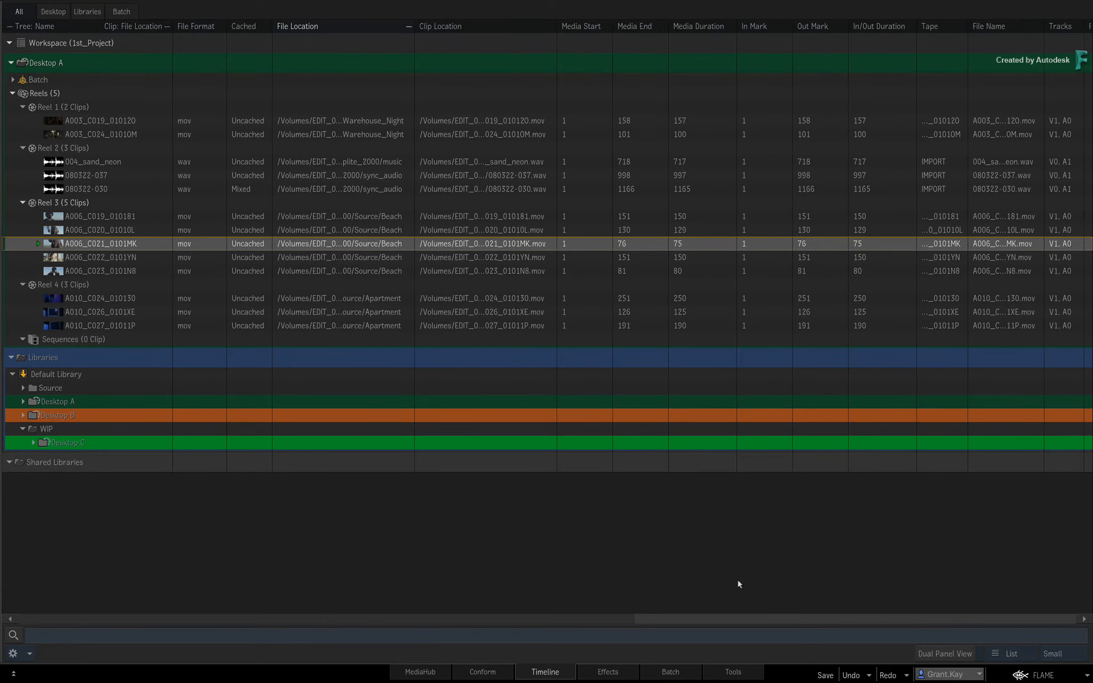
left_click_drag(581, 620, 527, 615)
key("alt+grave")
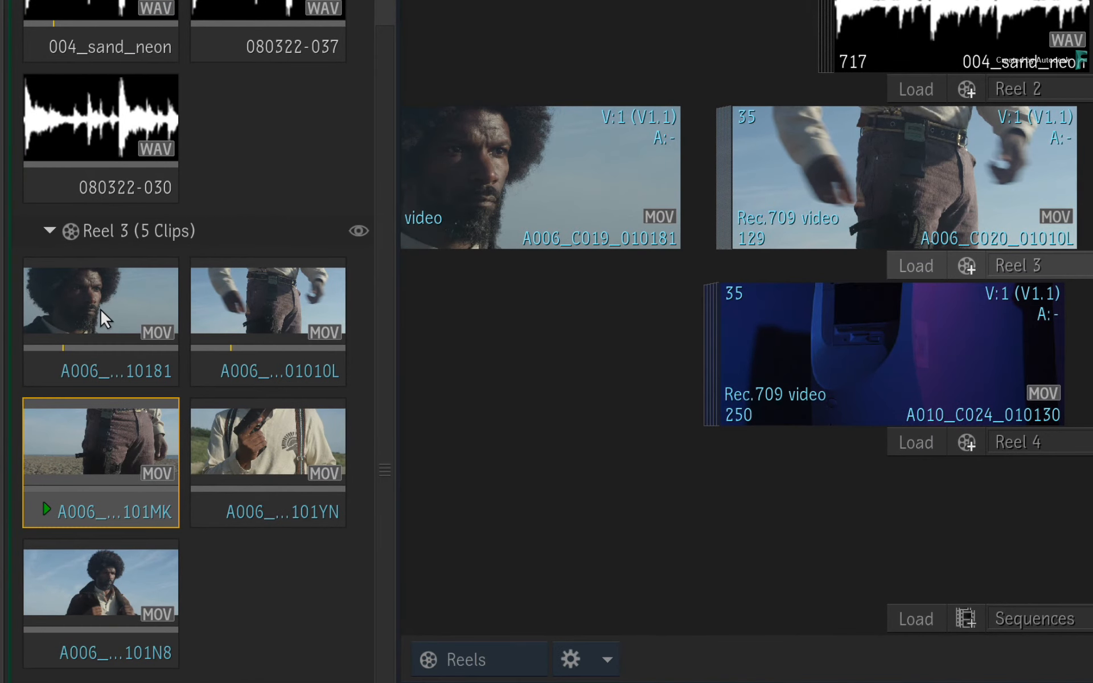
Step: Examine the pop-up clip information for Reel 3 and Reel 2 clips in the Media Panel and the A006_C021_0101MK timeline segment
left_click(100, 309, "alt")
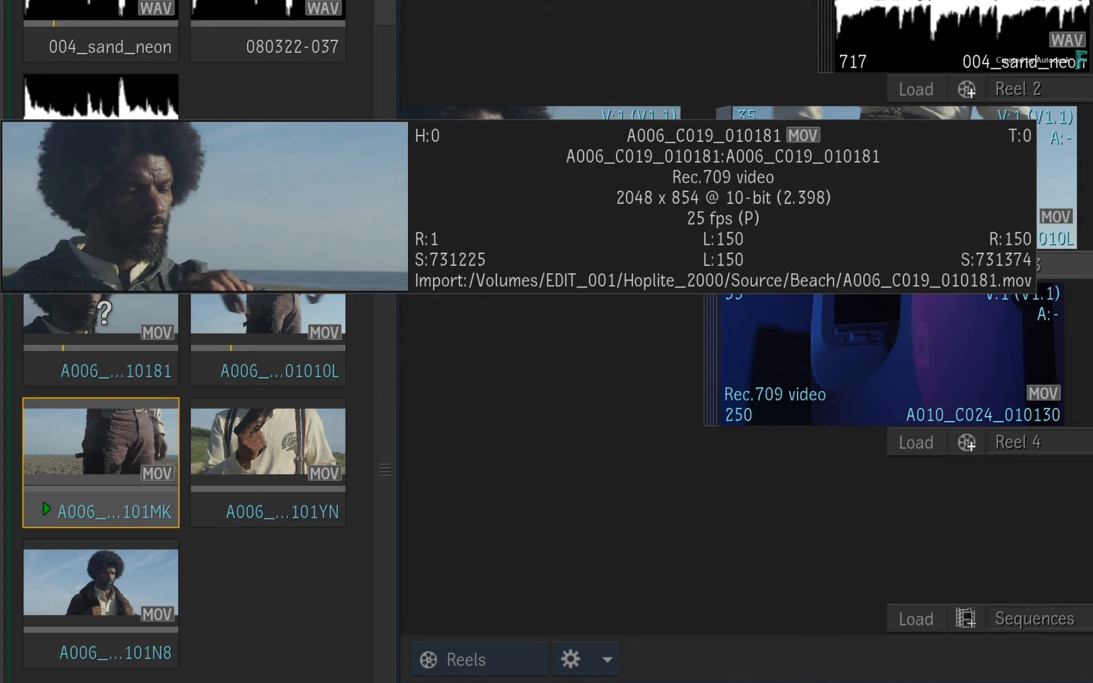
mouse_move(245, 313)
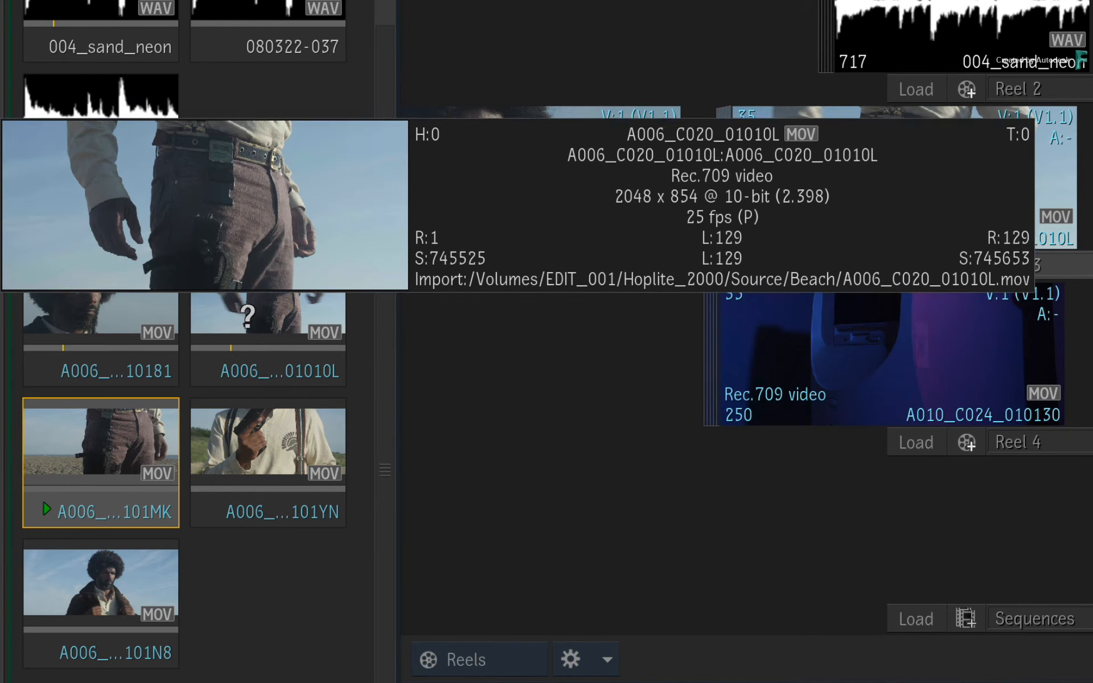
mouse_move(148, 447)
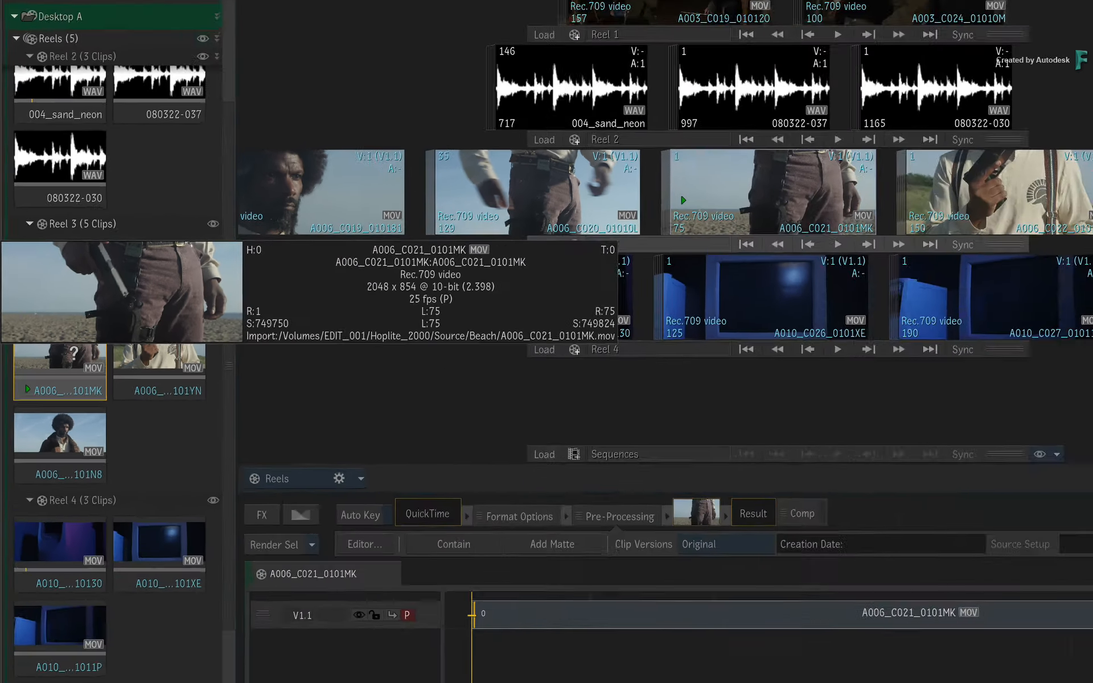
mouse_move(95, 159)
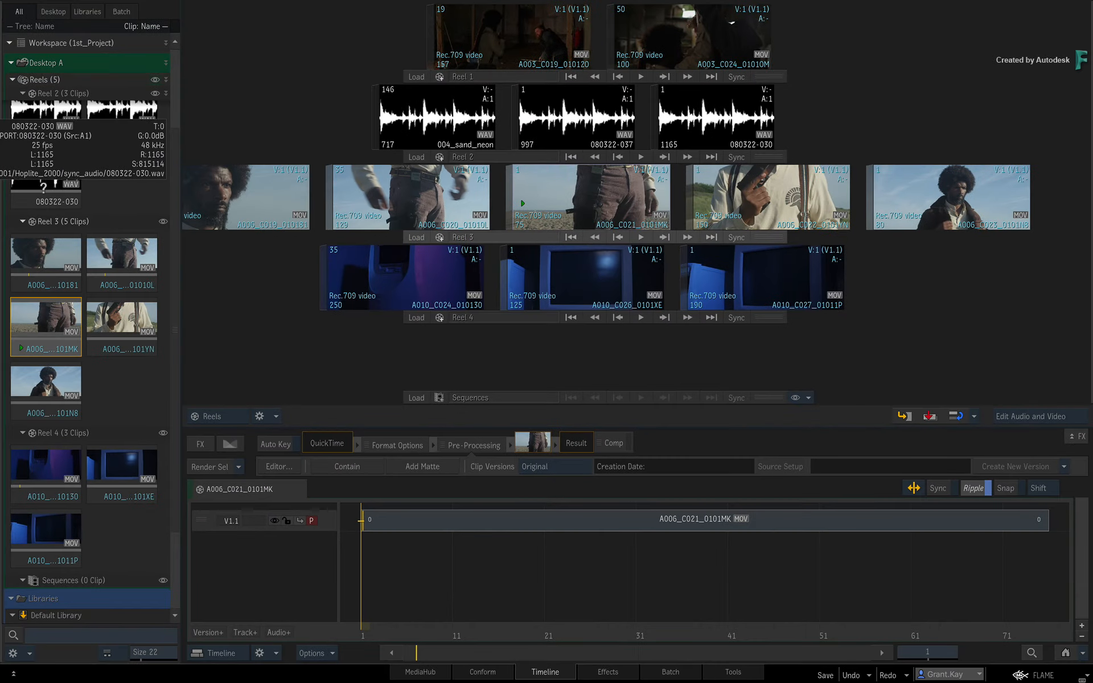
mouse_move(47, 389)
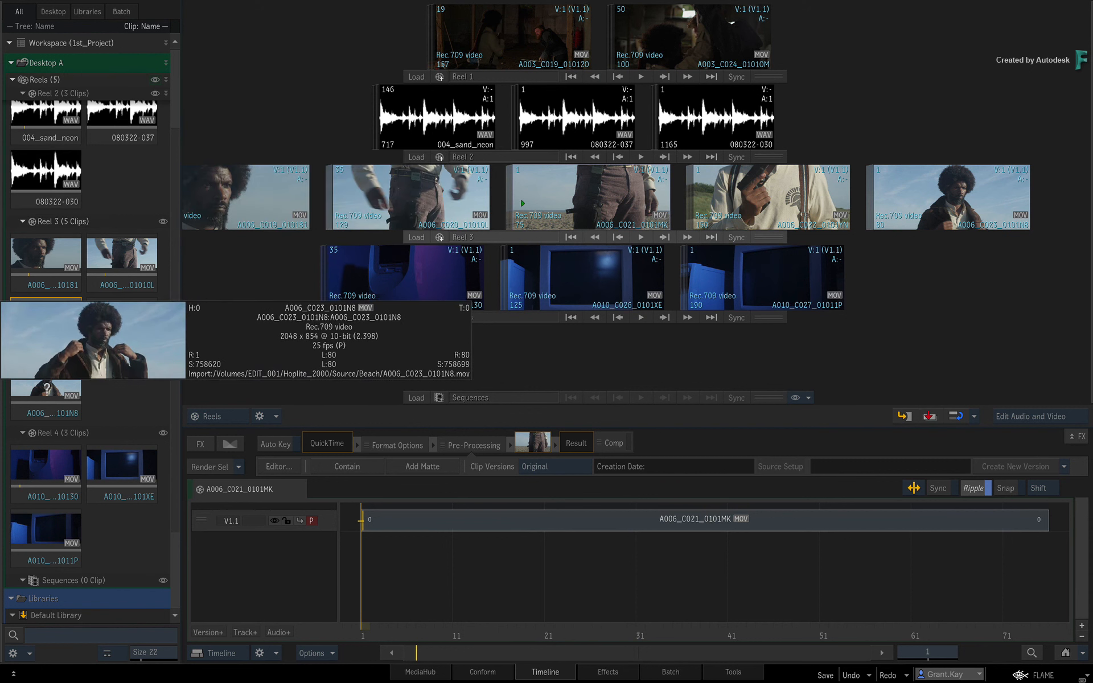
mouse_move(679, 520)
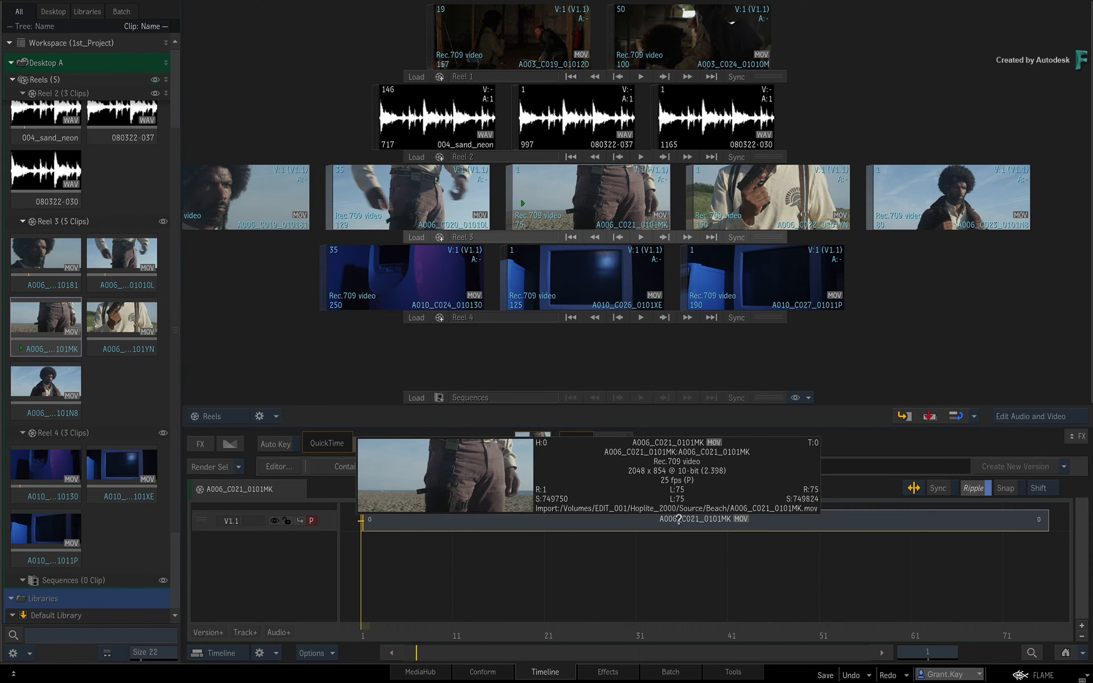